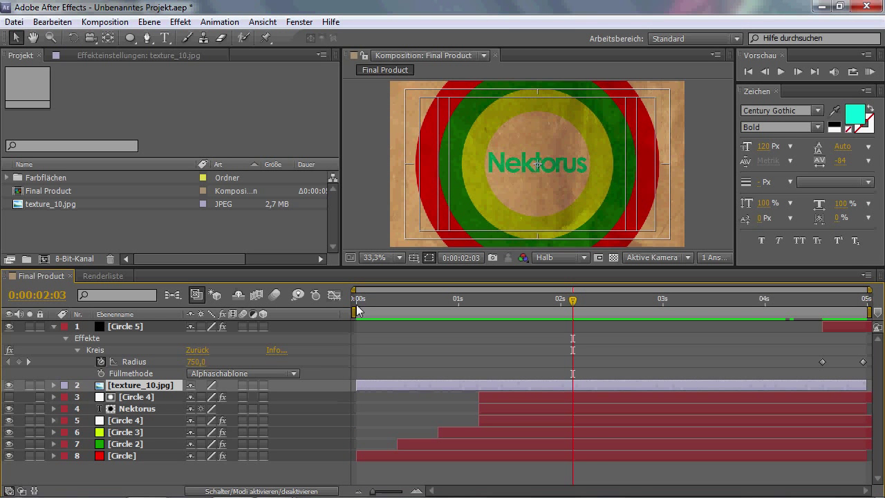
Play back the finished animation from the start to review it.
{"action": "left_click", "coordinate": [356, 301]}
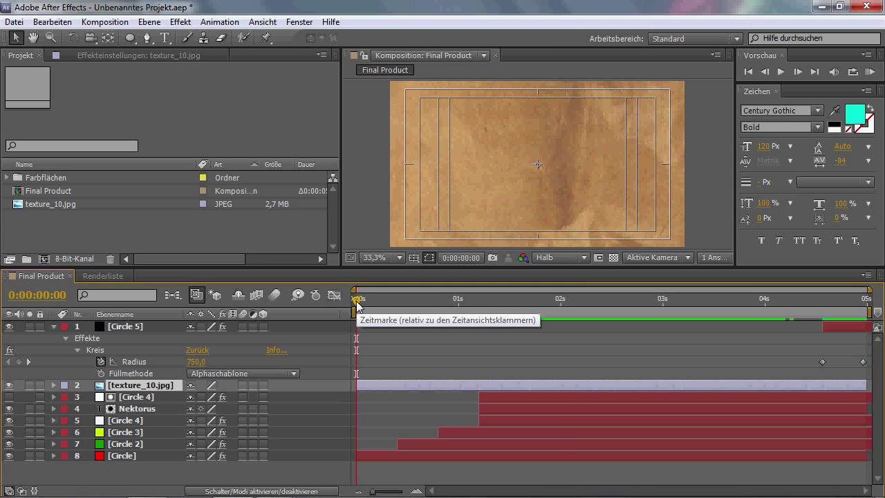
{"action": "key", "text": "space"}
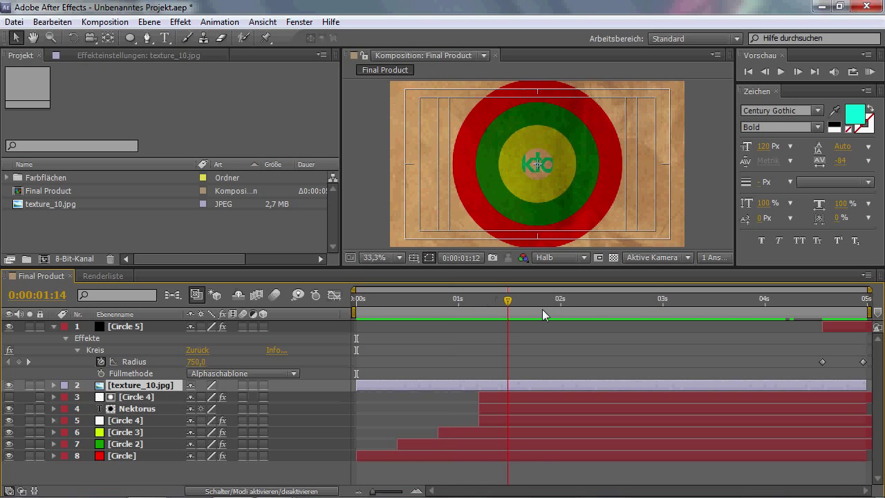
{"action": "left_click_drag", "start_coordinate": [559, 327], "coordinate": [521, 324]}
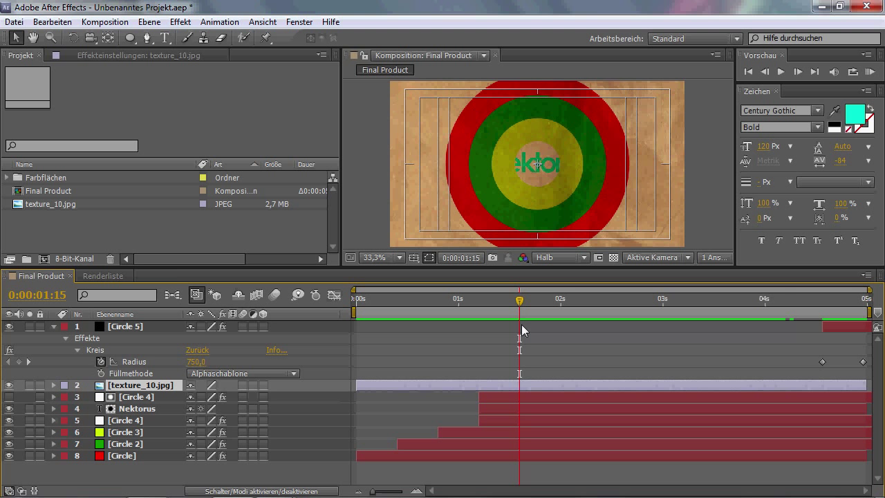
Create composition CircleIntro with the HDV/HDTV 720 25 preset, 0:00:05:00 long.
{"action": "left_click", "coordinate": [86, 239]}
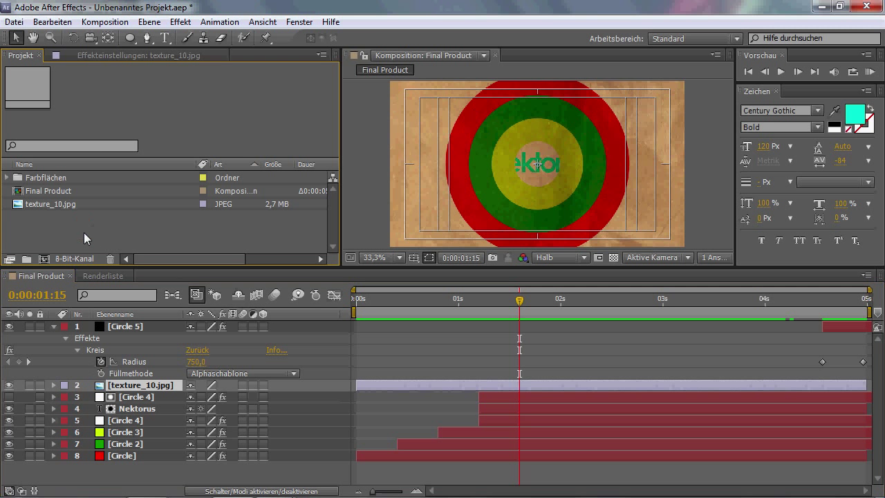
{"action": "left_click", "coordinate": [44, 258]}
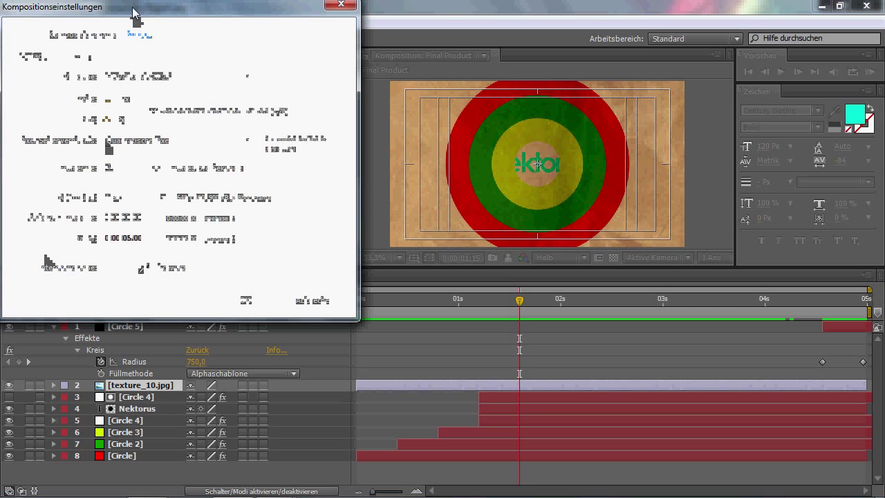
{"action": "type", "text": "Circle"}
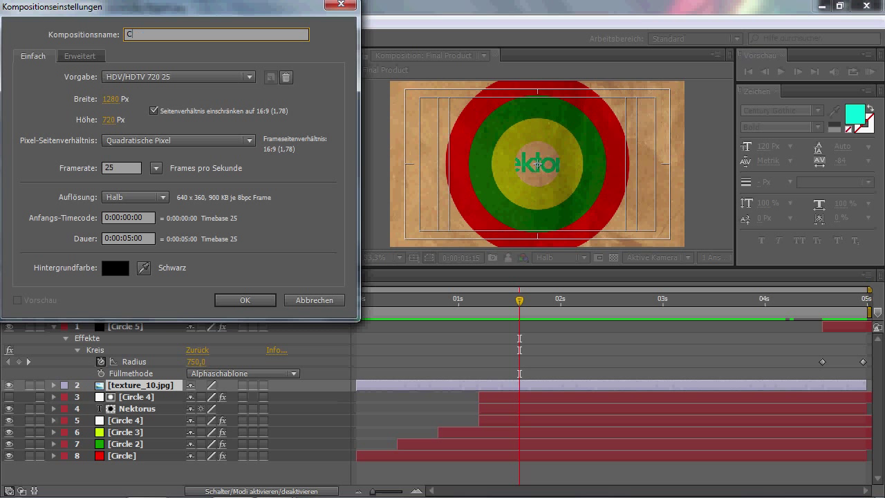
{"action": "key", "text": "BackSpace"}
{"action": "key", "text": "BackSpace"}
{"action": "type", "text": "leIntro"}
{"action": "left_click", "coordinate": [245, 298]}
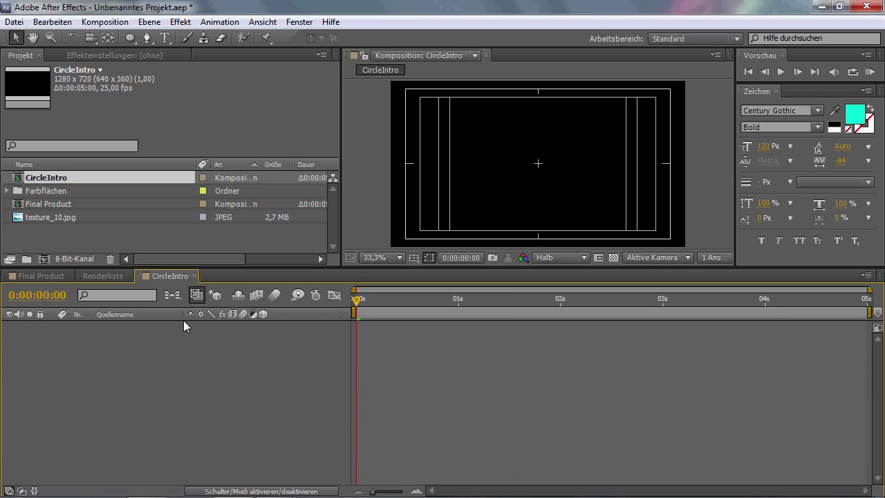
Add a new solid named Circle coloured dark yellow 846000.
{"action": "right_click", "coordinate": [190, 330]}
{"action": "mouse_move", "coordinate": [213, 341]}
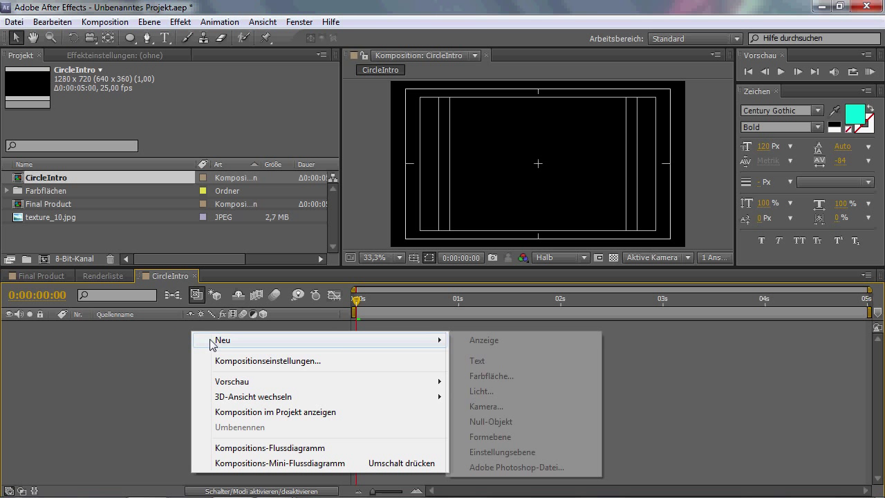
{"action": "left_click", "coordinate": [492, 375]}
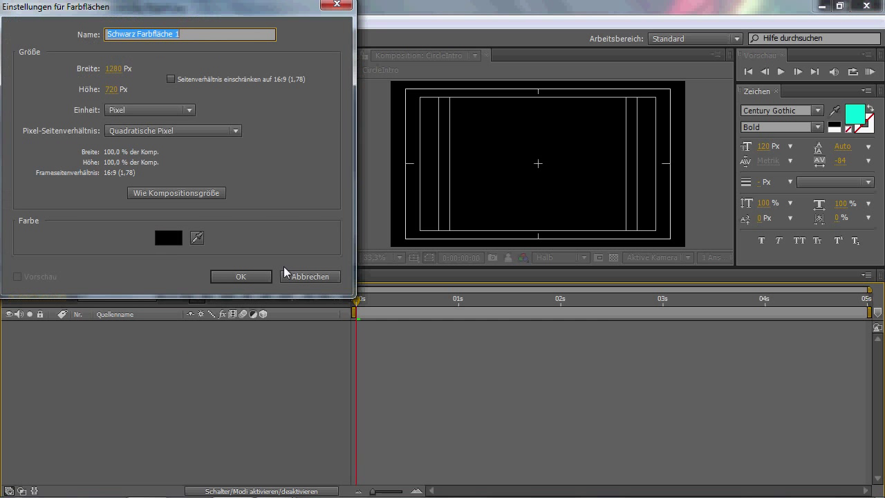
{"action": "type", "text": "circ"}
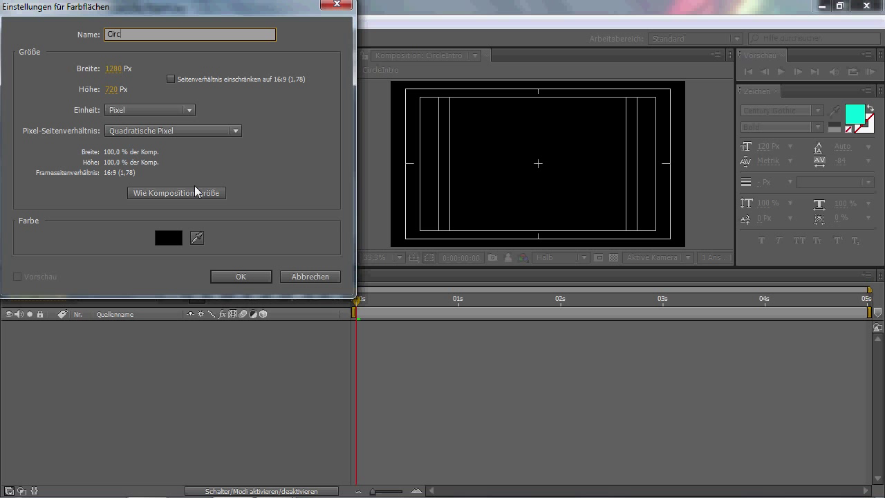
{"action": "left_click", "coordinate": [164, 234]}
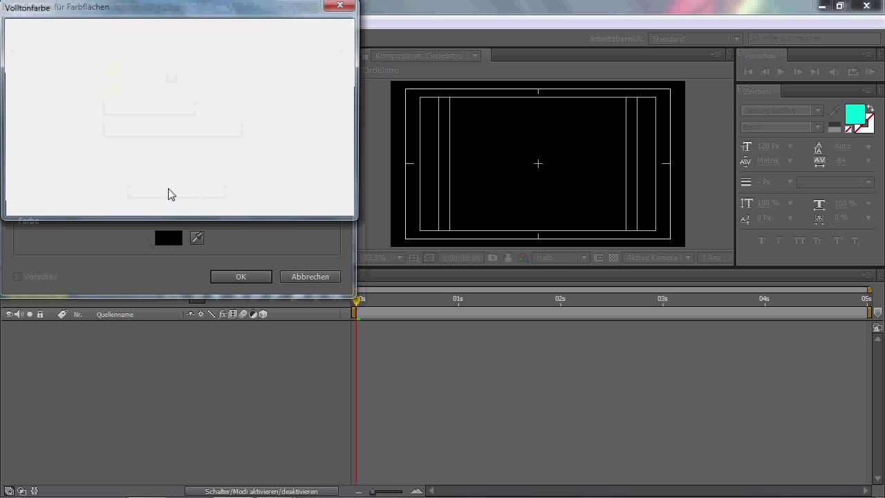
{"action": "left_click_drag", "start_coordinate": [109, 85], "coordinate": [207, 190]}
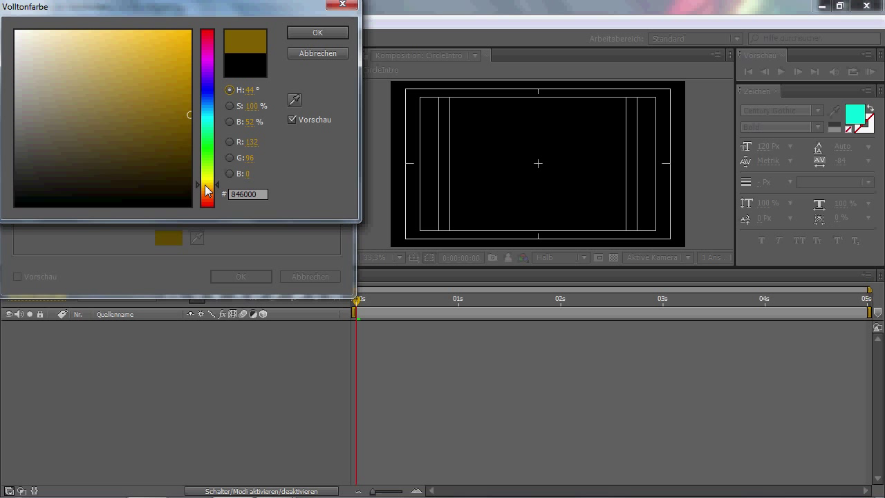
{"action": "left_click", "coordinate": [319, 33]}
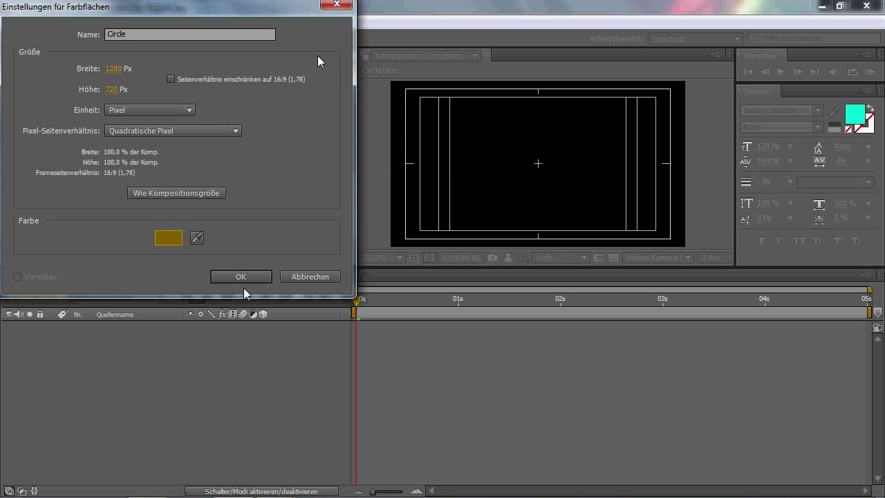
{"action": "left_click", "coordinate": [241, 276]}
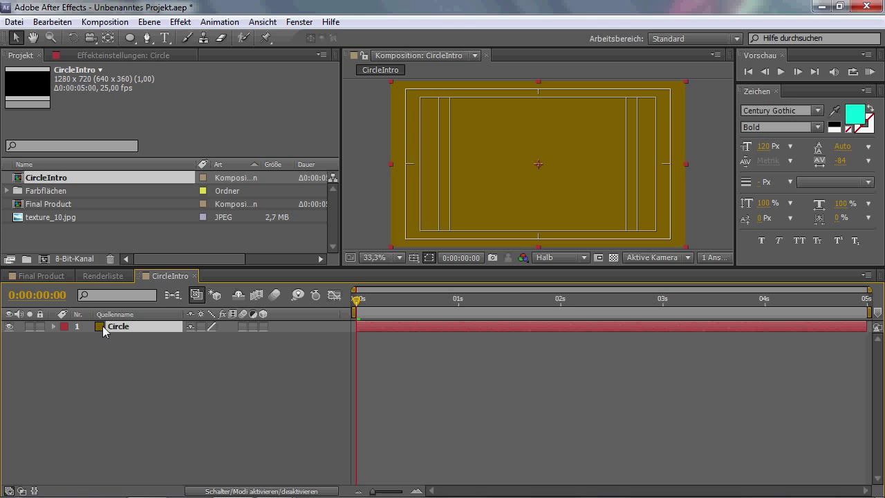
Apply the Kreis effect to the Circle solid with Füllmethode set to Alphaschablone.
{"action": "left_click", "coordinate": [180, 21]}
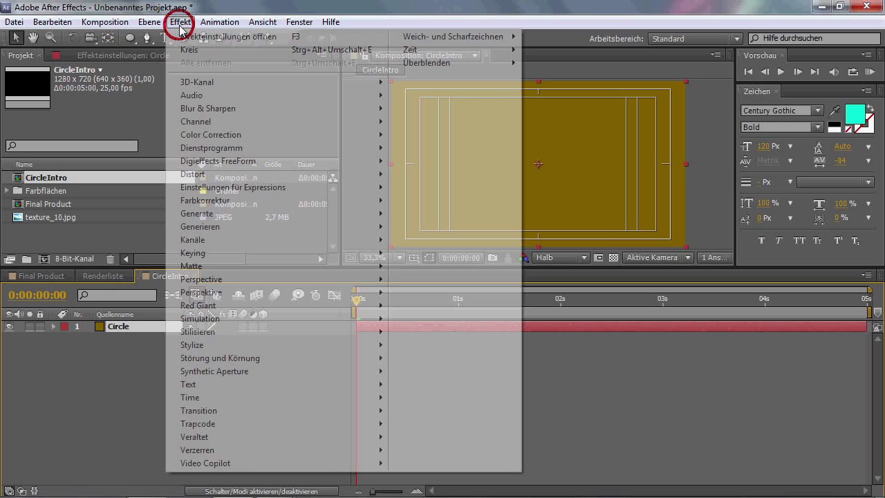
{"action": "mouse_move", "coordinate": [217, 227]}
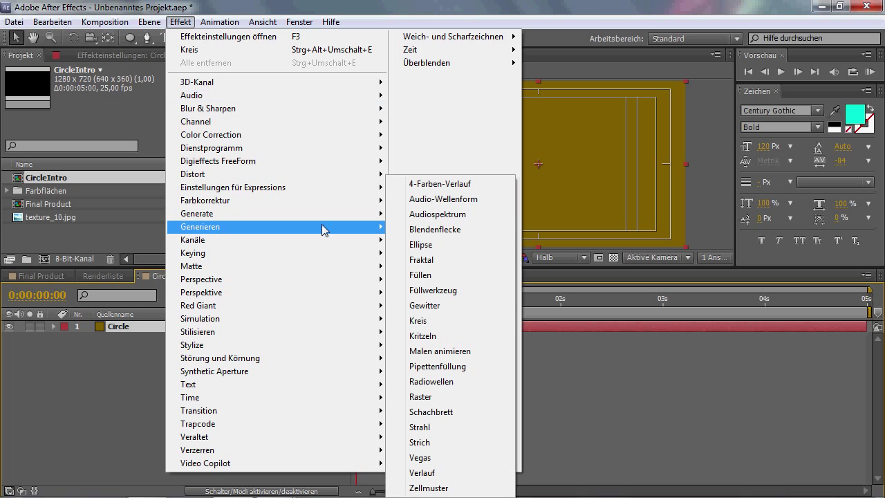
{"action": "left_click", "coordinate": [440, 321]}
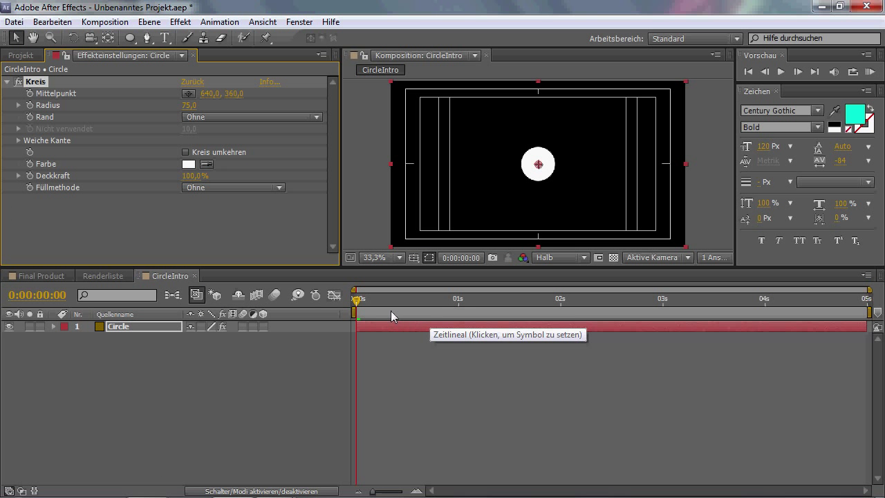
{"action": "left_click", "coordinate": [225, 188]}
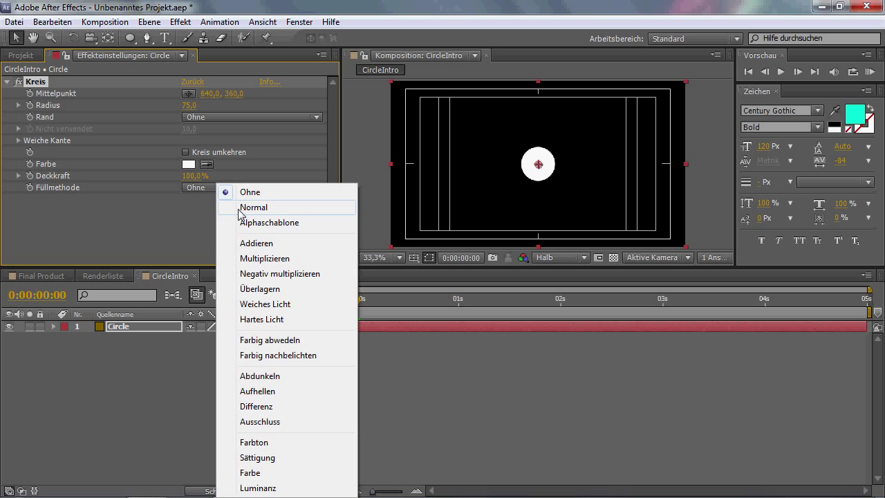
{"action": "left_click", "coordinate": [242, 222]}
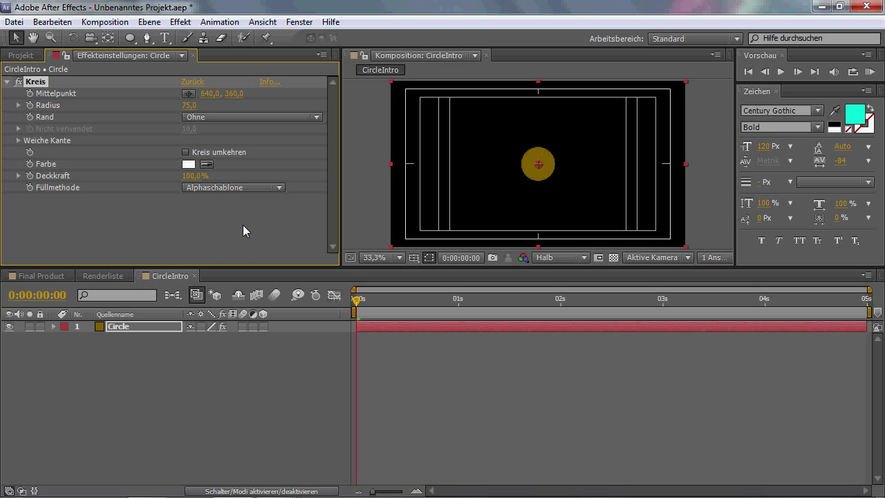
Keyframe the circle's Radius at 0 at the start of the composition.
{"action": "left_click", "coordinate": [32, 106]}
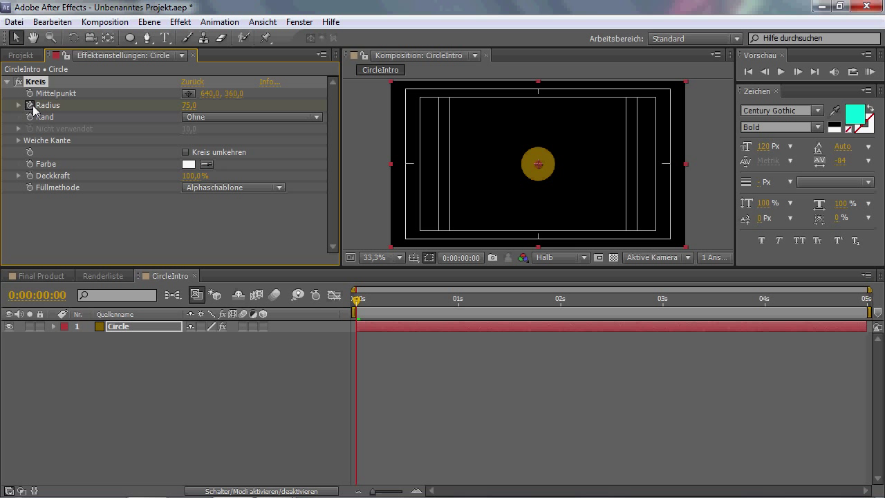
{"action": "left_click", "coordinate": [190, 106]}
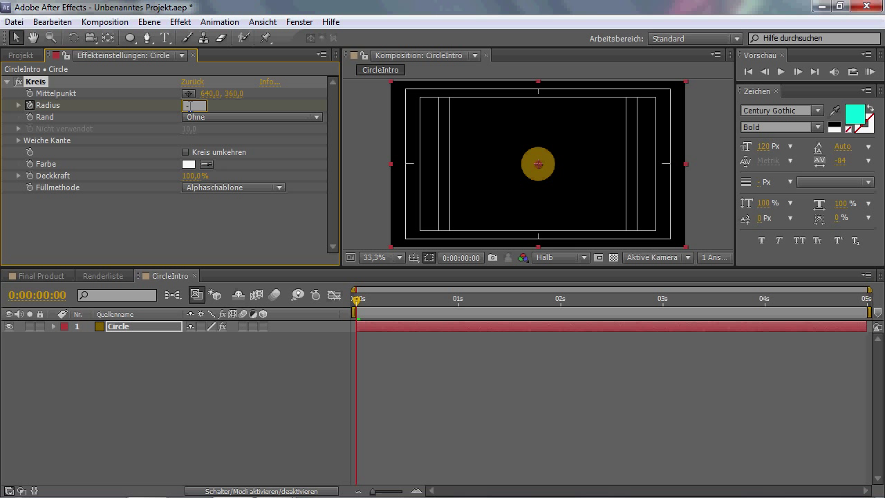
{"action": "type", "text": "0"}
{"action": "key", "text": "Return"}
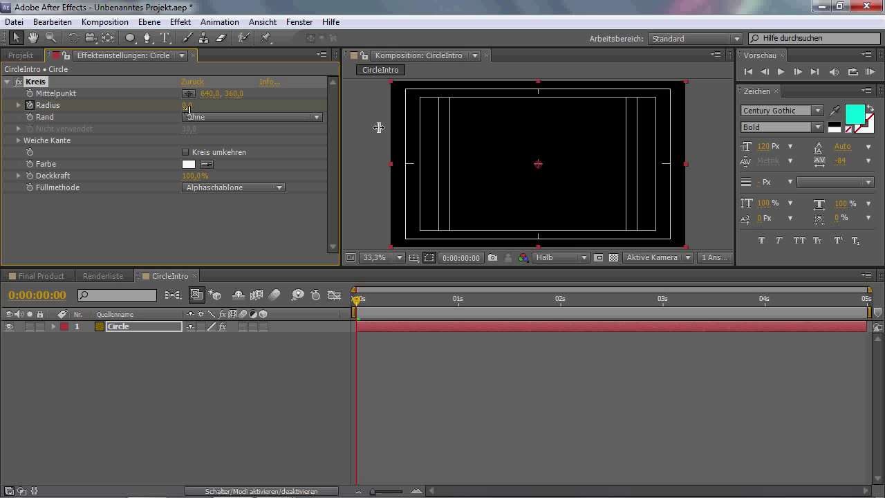
Set a Radius keyframe of 800 at 0:00:03:00 and reselect the Circle layer.
{"action": "left_click_drag", "start_coordinate": [358, 304], "coordinate": [666, 325]}
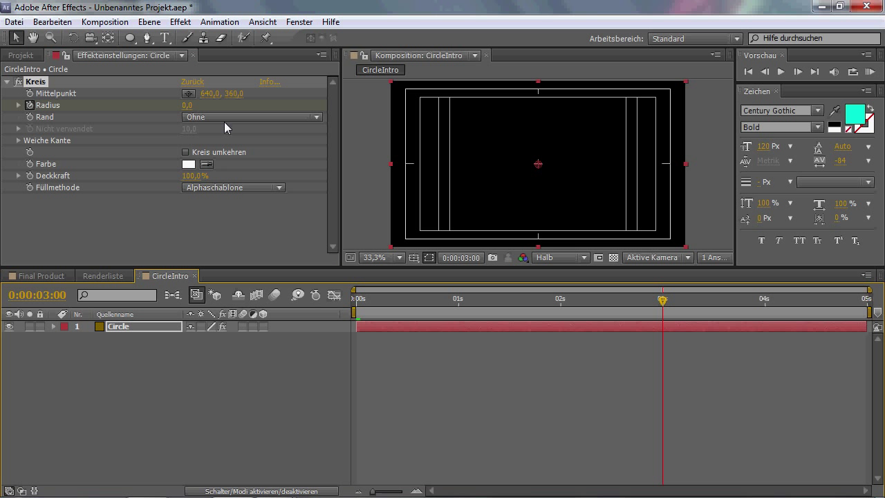
{"action": "left_click", "coordinate": [188, 105]}
{"action": "type", "text": "800"}
{"action": "key", "text": "Return"}
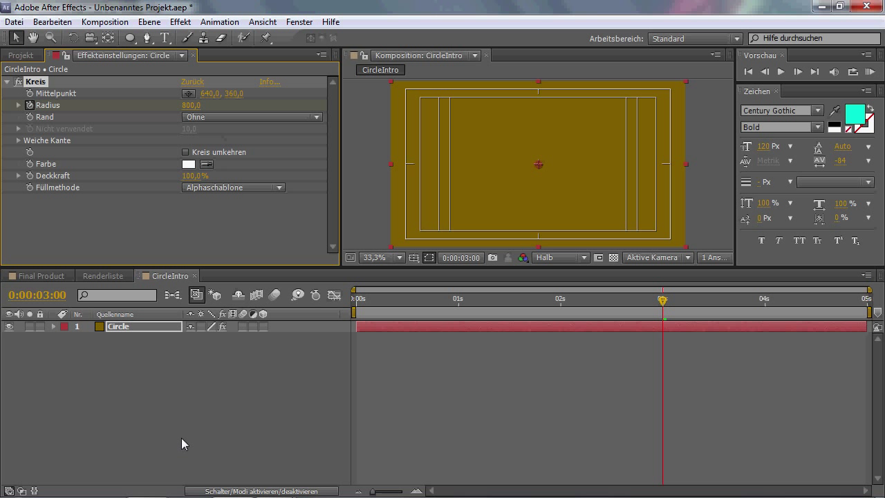
{"action": "left_click", "coordinate": [178, 419]}
{"action": "left_click", "coordinate": [124, 328]}
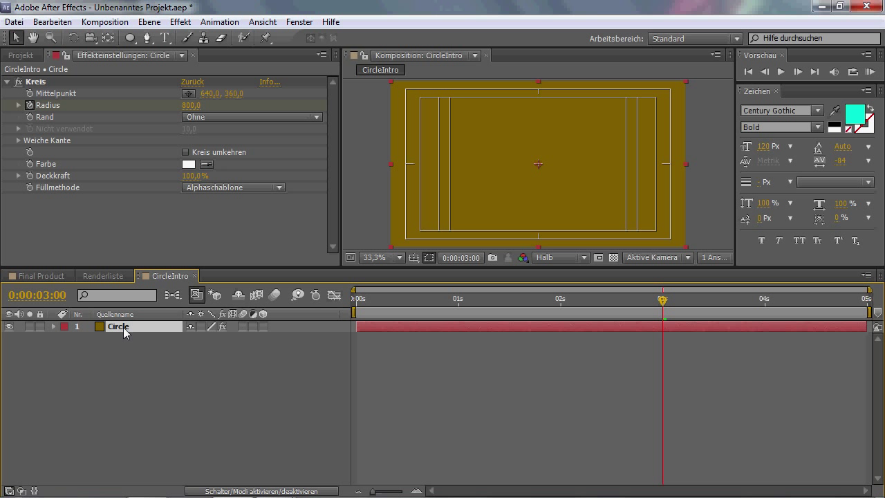
Duplicate the Circle layer into four copies with Ctrl+D and select the third one.
{"action": "key", "text": "ctrl+d"}
{"action": "key", "text": "ctrl+d"}
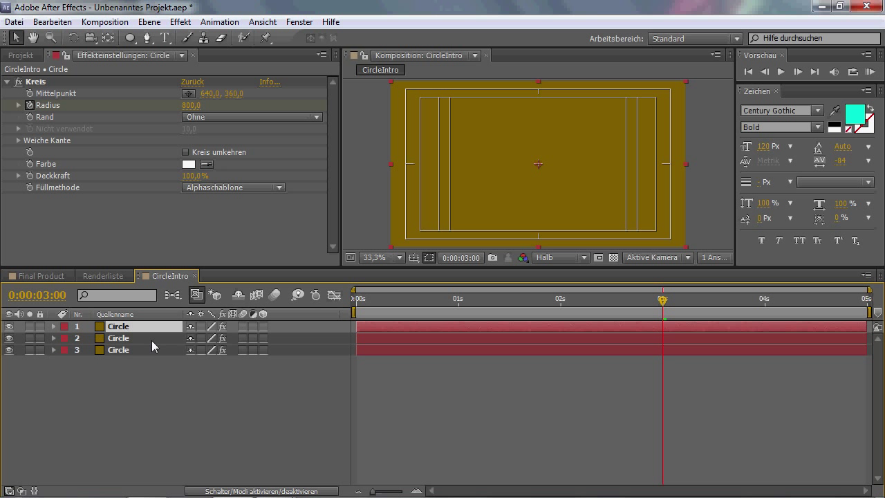
{"action": "key", "text": "ctrl+d"}
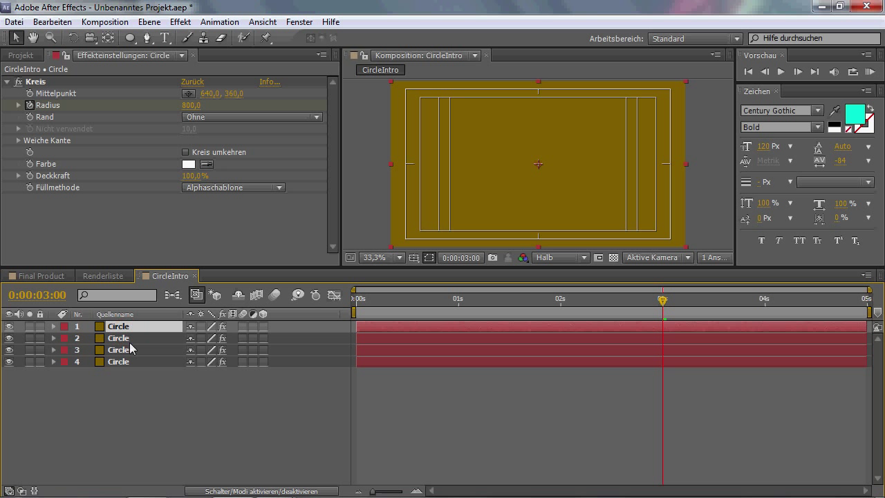
{"action": "left_click", "coordinate": [131, 338]}
{"action": "left_click", "coordinate": [129, 350]}
{"action": "left_click", "coordinate": [125, 362]}
{"action": "left_click", "coordinate": [128, 350]}
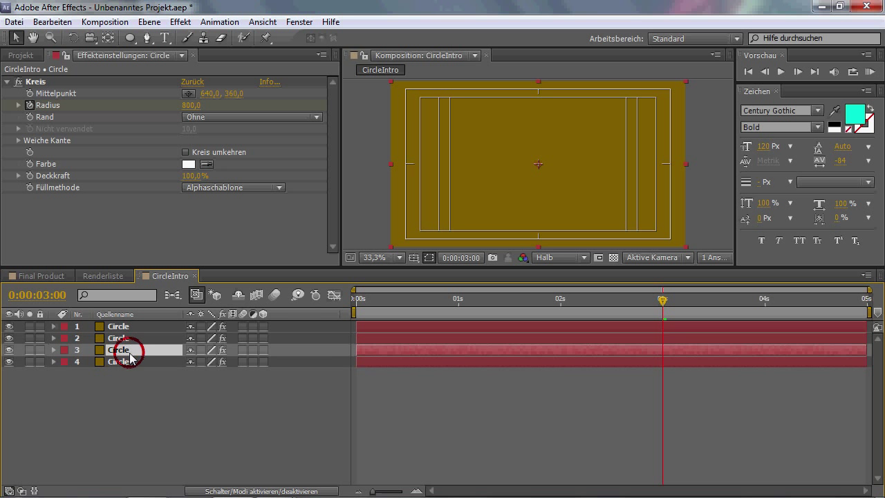
{"action": "left_click", "coordinate": [104, 22]}
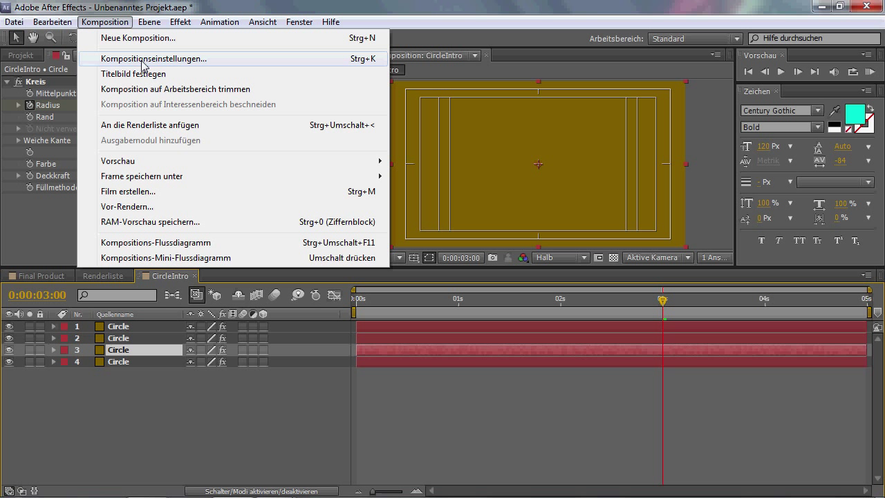
Recolour the third layer's solid to dark blue #001684 and name it Circle 6.
{"action": "mouse_move", "coordinate": [150, 22]}
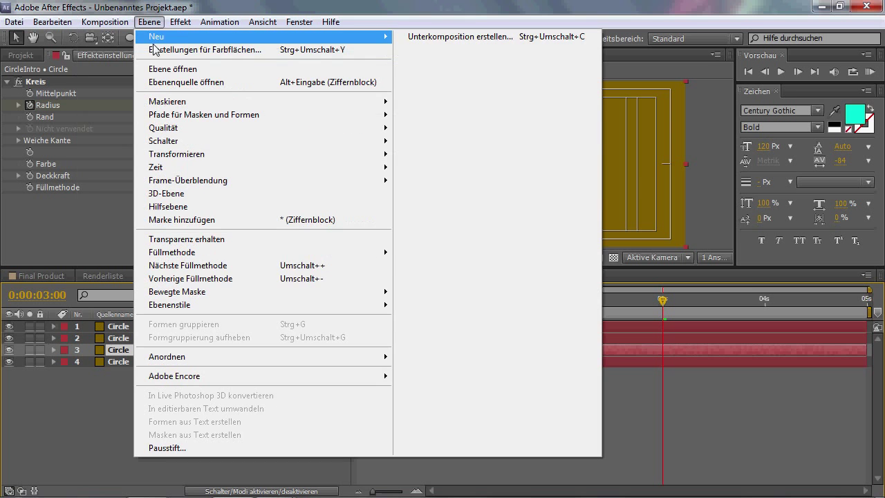
{"action": "left_click", "coordinate": [82, 450]}
{"action": "left_click", "coordinate": [118, 349]}
{"action": "left_click", "coordinate": [149, 22]}
{"action": "left_click", "coordinate": [158, 54]}
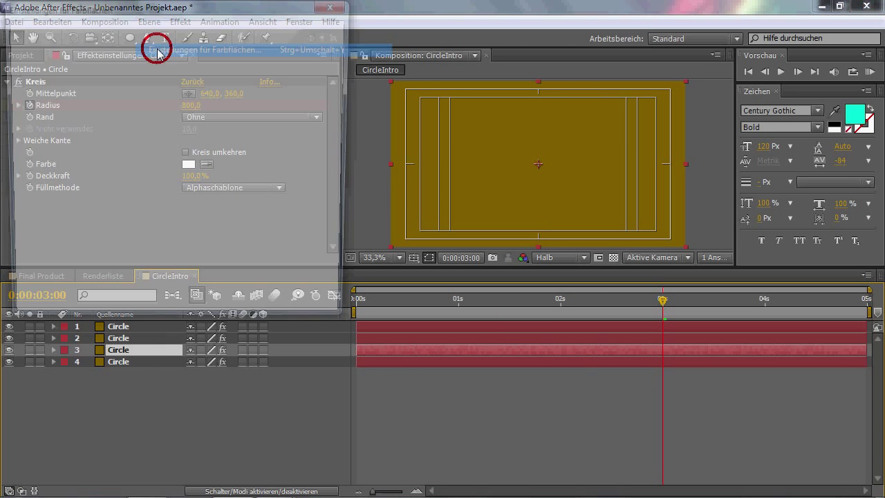
{"action": "left_click", "coordinate": [172, 239]}
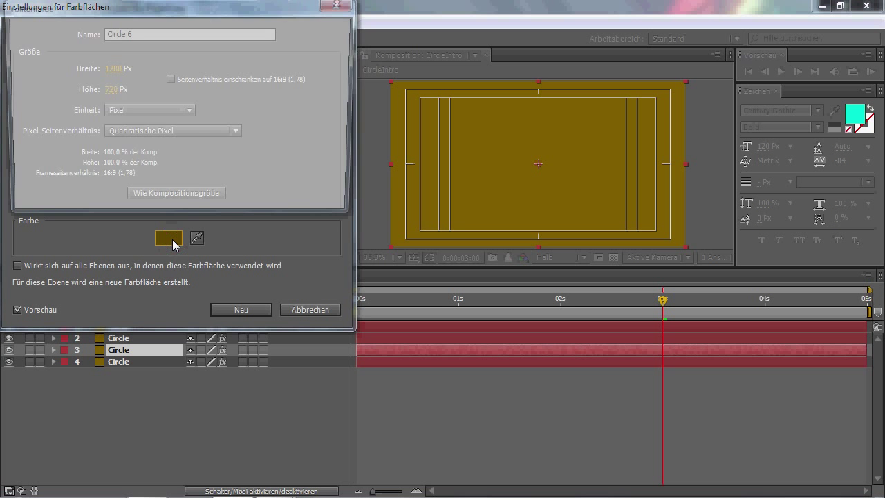
{"action": "left_click", "coordinate": [208, 165]}
{"action": "left_click", "coordinate": [212, 94]}
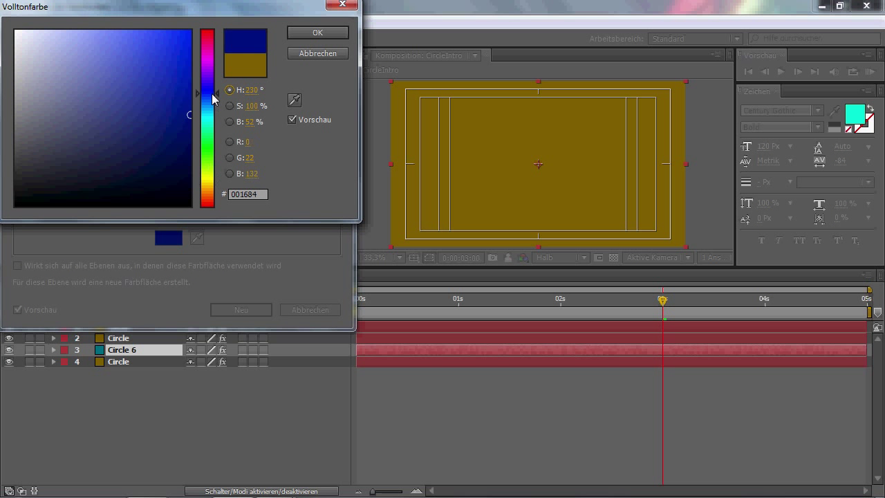
{"action": "left_click", "coordinate": [317, 32]}
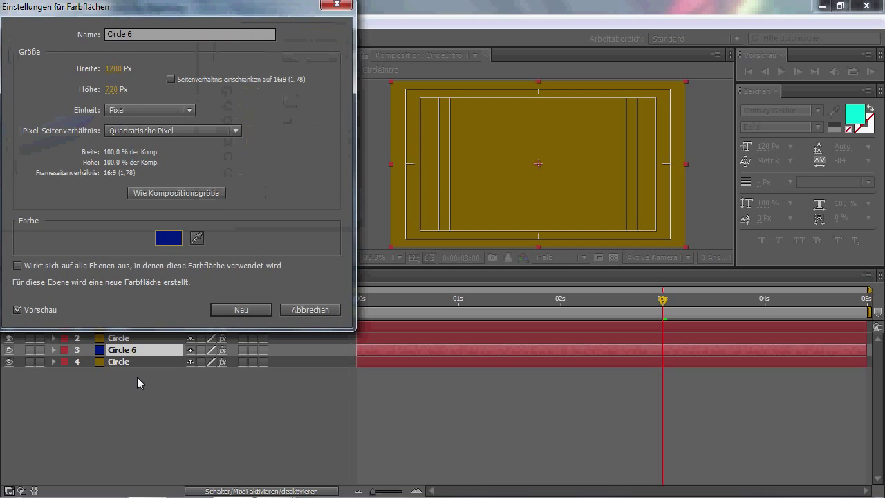
{"action": "left_click", "coordinate": [241, 309]}
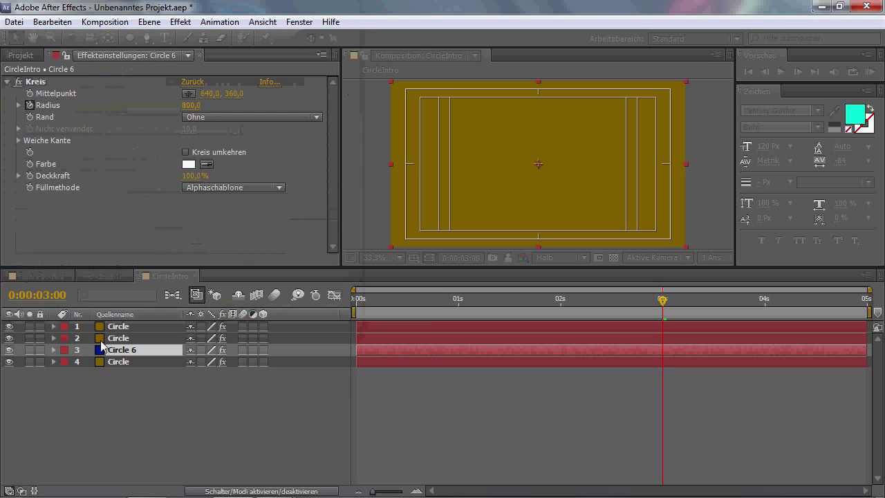
{"action": "left_click", "coordinate": [114, 337]}
{"action": "left_click", "coordinate": [114, 22]}
Set the composition background colour to magenta F000FF in Composition Settings.
{"action": "left_click", "coordinate": [130, 60]}
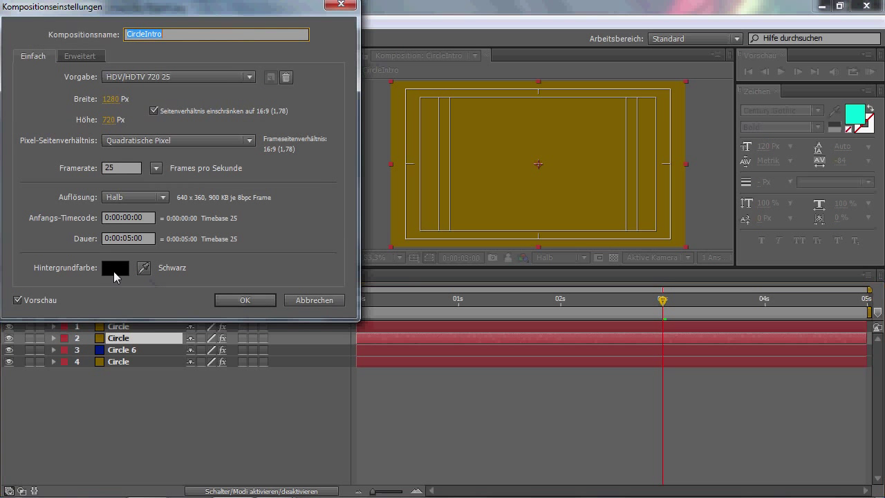
{"action": "left_click", "coordinate": [115, 267]}
{"action": "left_click", "coordinate": [206, 181]}
{"action": "left_click_drag", "start_coordinate": [194, 122], "coordinate": [97, 11]}
{"action": "left_click_drag", "start_coordinate": [208, 176], "coordinate": [206, 59]}
{"action": "left_click", "coordinate": [190, 30]}
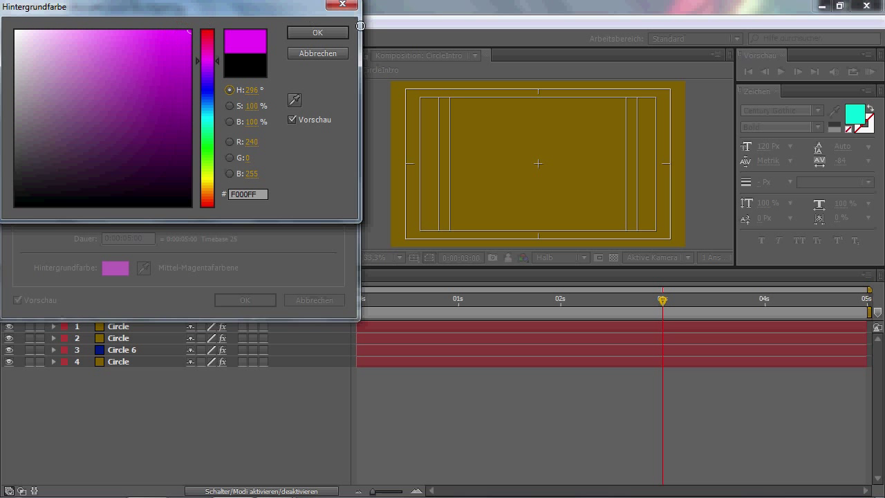
{"action": "left_click", "coordinate": [327, 40]}
{"action": "left_click", "coordinate": [246, 300]}
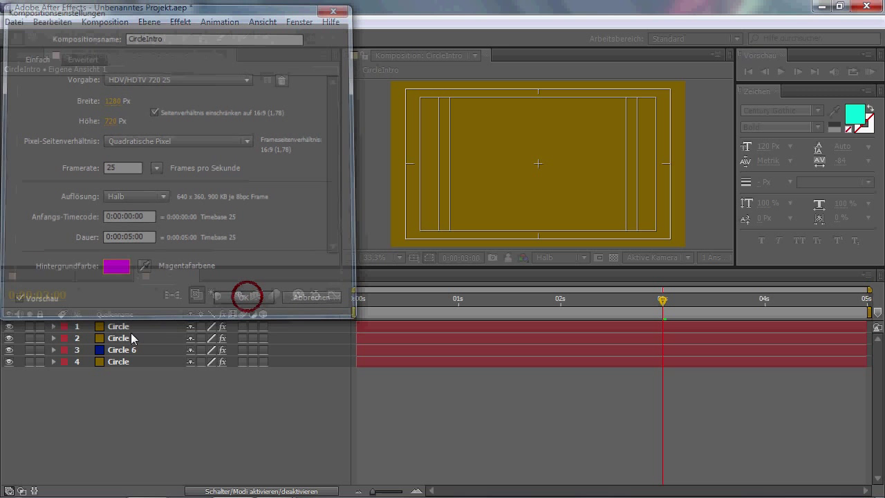
{"action": "left_click", "coordinate": [119, 327]}
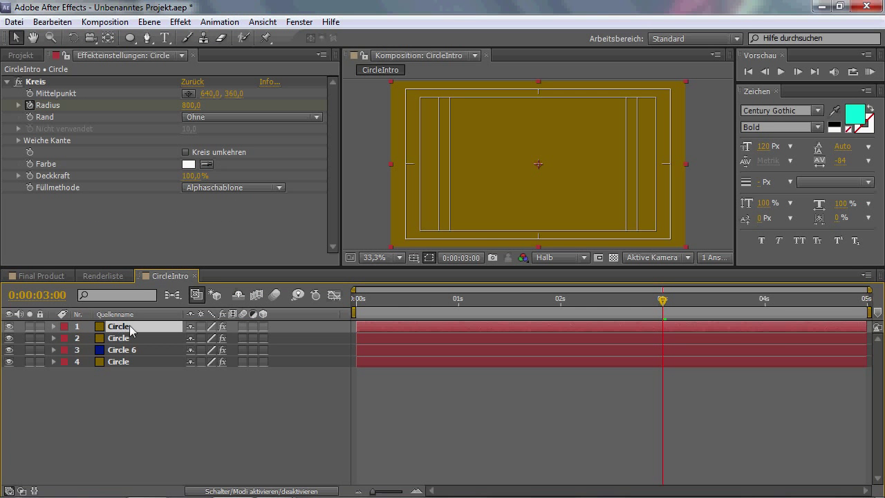
Make the top layer's solid white FFFFFF and name it Circle 7.
{"action": "left_click", "coordinate": [149, 21]}
{"action": "left_click", "coordinate": [179, 50]}
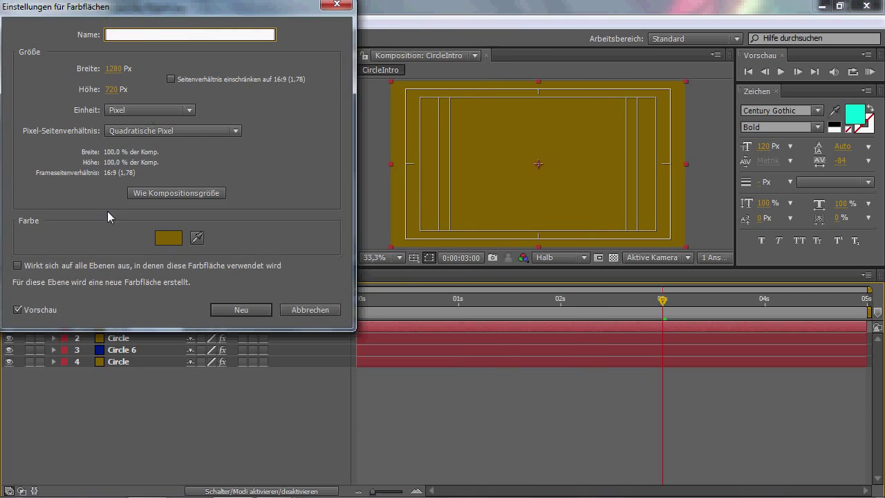
{"action": "left_click", "coordinate": [168, 237]}
{"action": "left_click", "coordinate": [15, 122]}
{"action": "left_click_drag", "start_coordinate": [129, 126], "coordinate": [15, 31]}
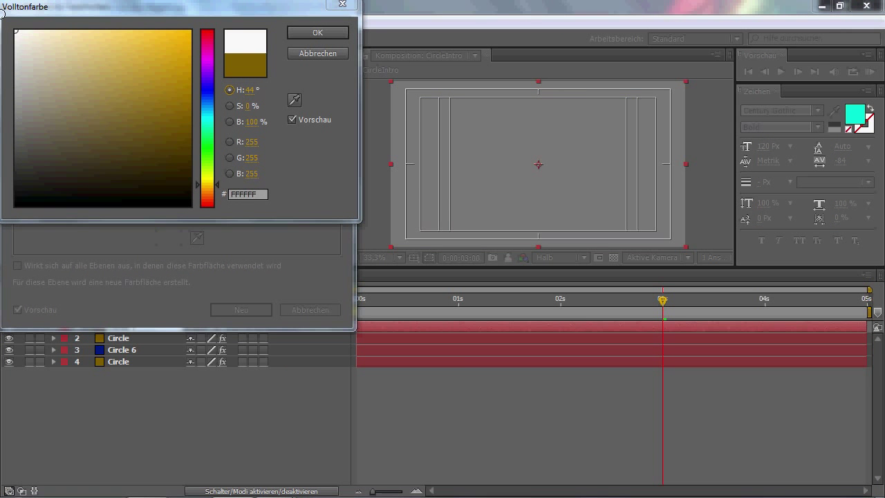
{"action": "left_click", "coordinate": [301, 38]}
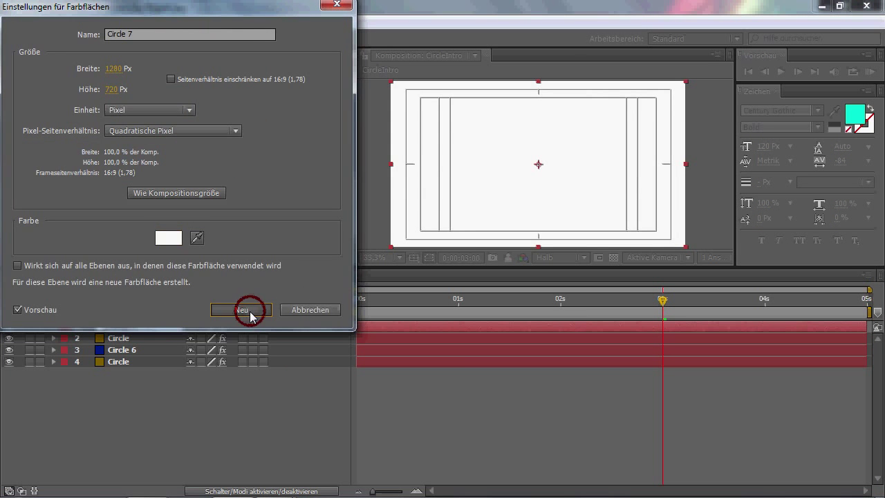
{"action": "left_click", "coordinate": [245, 309]}
Make the second layer's solid magenta FF0AFC and name it Circle 8.
{"action": "left_click", "coordinate": [141, 338]}
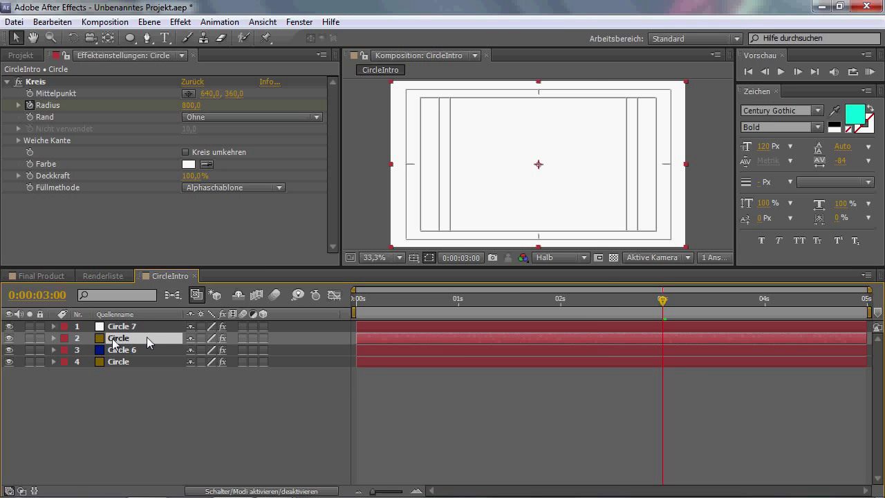
{"action": "left_click", "coordinate": [148, 21]}
{"action": "left_click", "coordinate": [179, 50]}
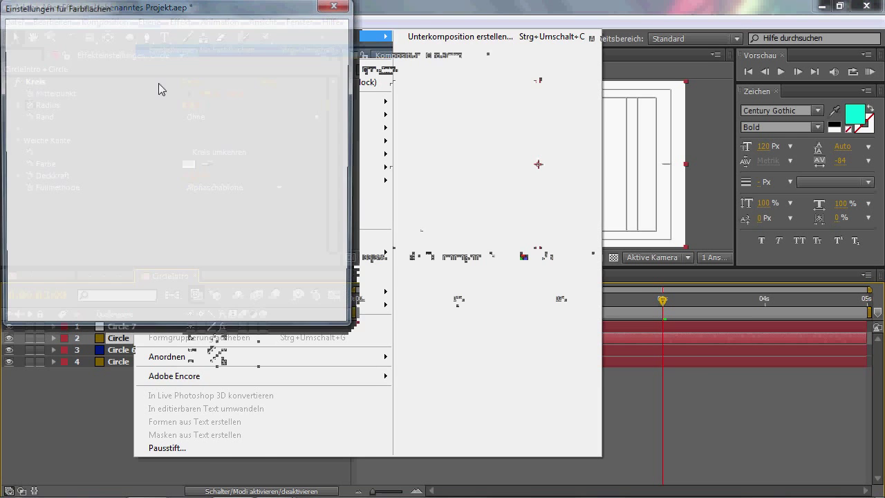
{"action": "left_click", "coordinate": [168, 239]}
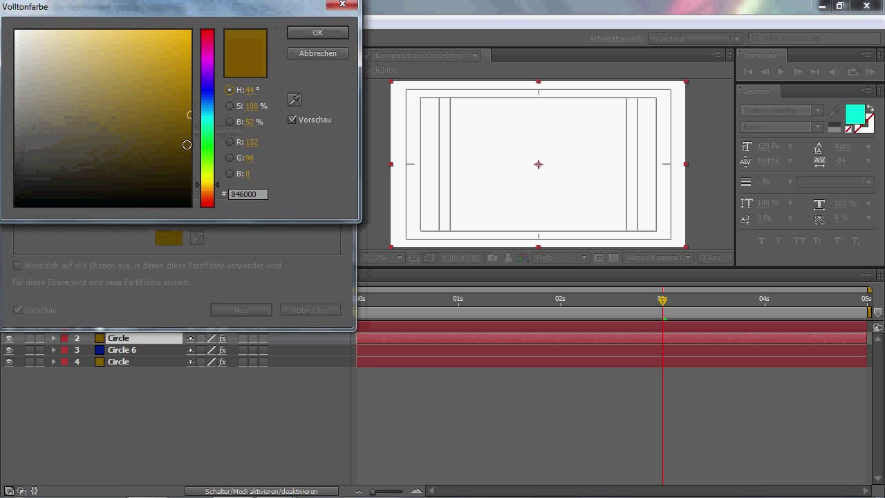
{"action": "mouse_move", "coordinate": [207, 61]}
{"action": "left_mouse_down"}
{"action": "mouse_move", "coordinate": [172, 41]}
{"action": "mouse_move", "coordinate": [189, 29]}
{"action": "left_mouse_up"}
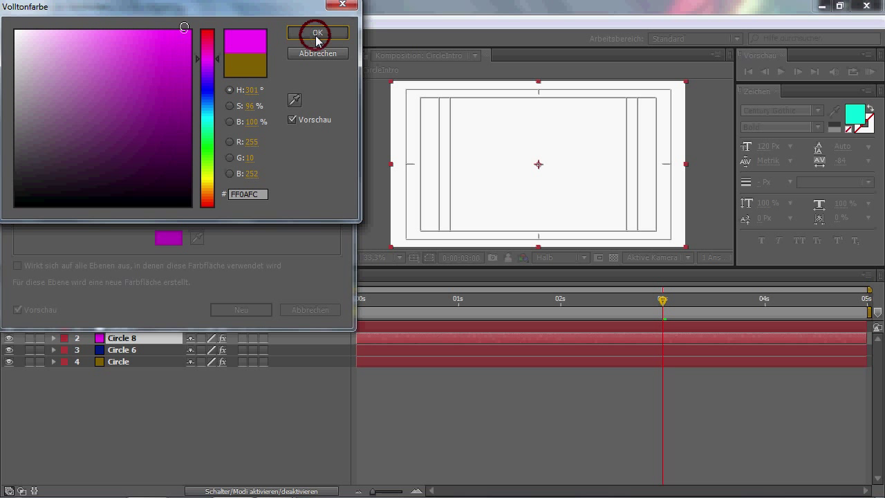
{"action": "left_click", "coordinate": [315, 33]}
{"action": "left_click", "coordinate": [239, 310]}
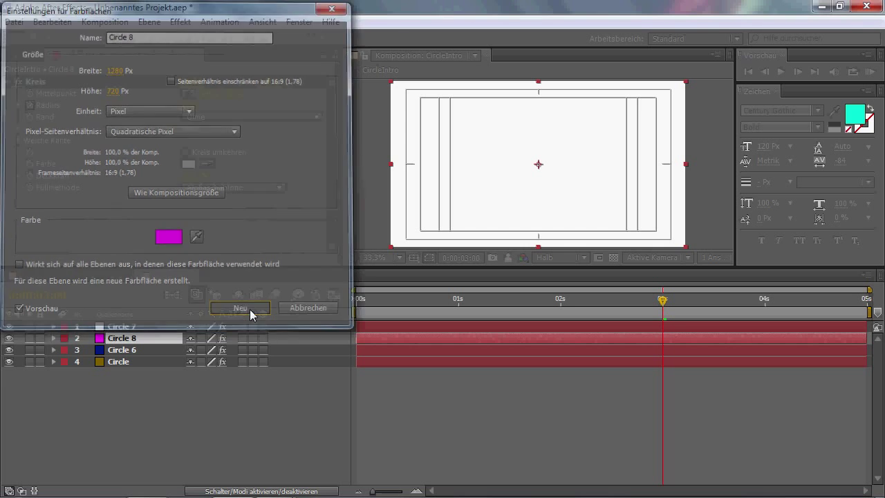
{"action": "left_click", "coordinate": [102, 59]}
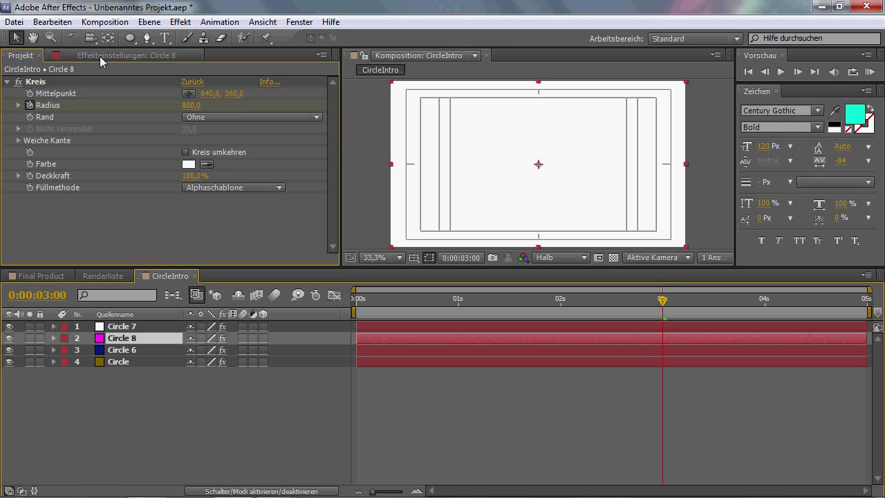
Rename the second layer (Circle 8) to Circle 3.
{"action": "right_click", "coordinate": [131, 351]}
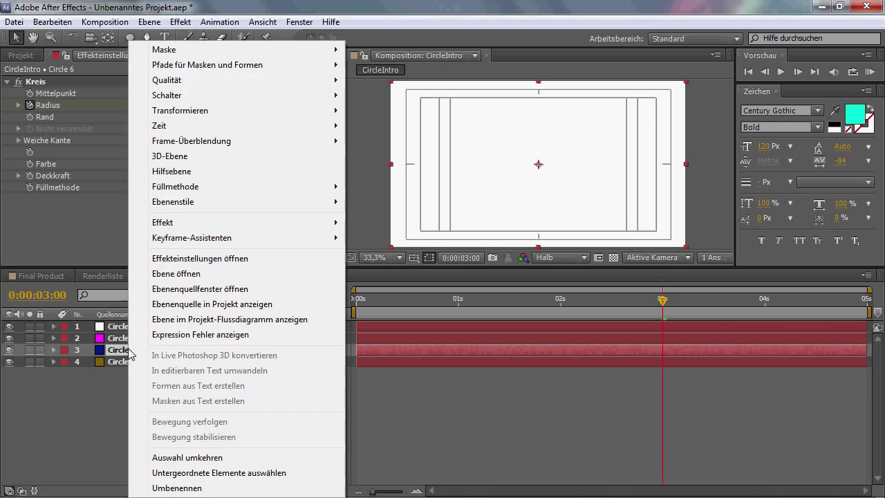
{"action": "key", "text": "Escape"}
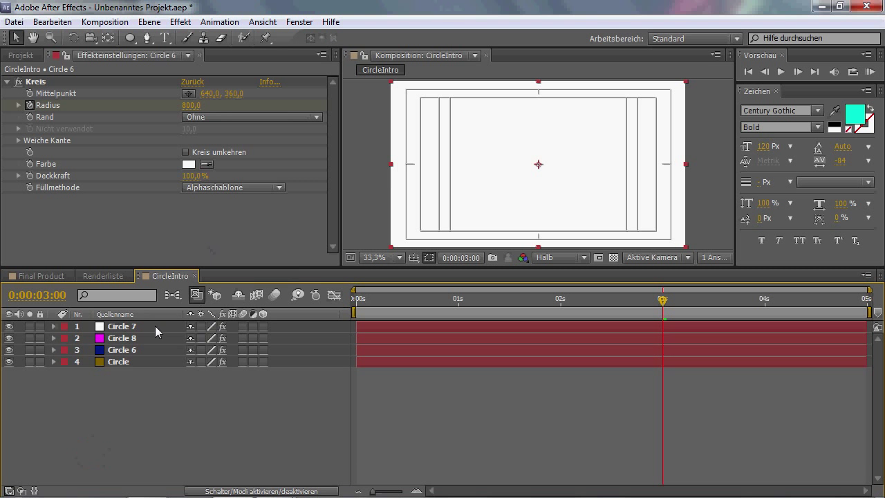
{"action": "right_click", "coordinate": [136, 338]}
{"action": "left_click", "coordinate": [165, 423]}
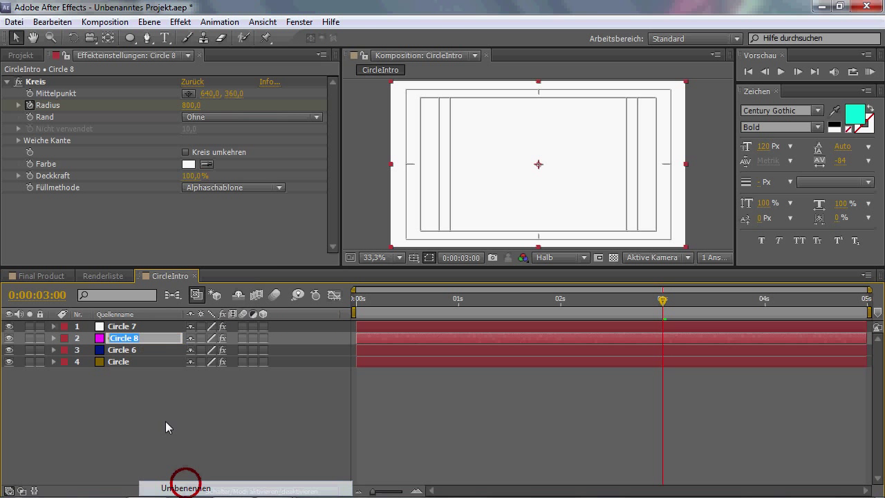
{"action": "type", "text": "Circle"}
{"action": "key", "text": "Return"}
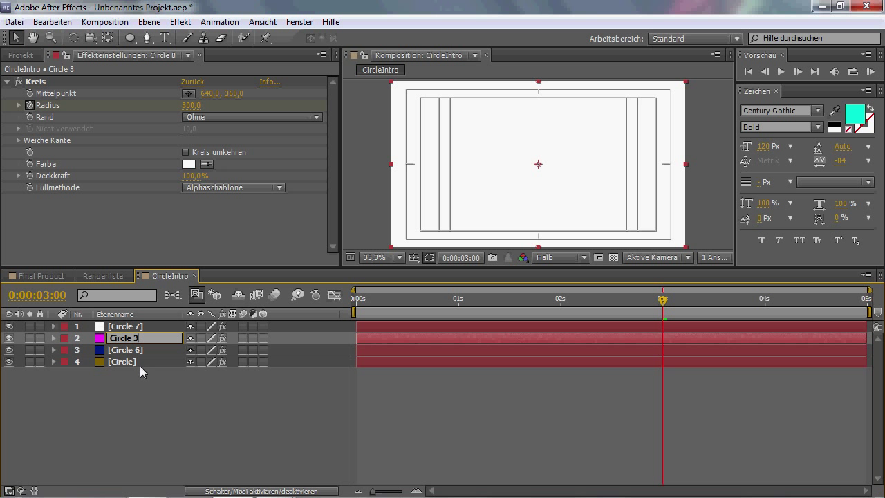
{"action": "key", "text": "Return"}
Rename the third layer (Circle 6) to Circle 2.
{"action": "left_click", "coordinate": [143, 349]}
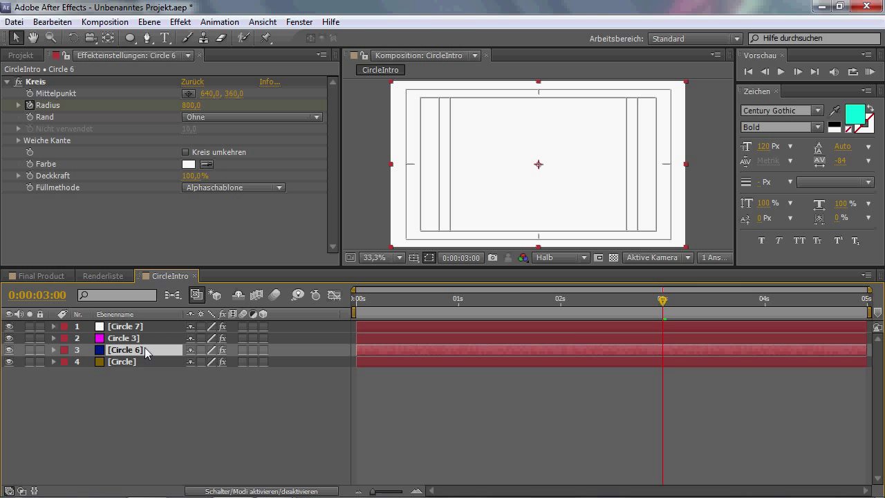
{"action": "right_click", "coordinate": [145, 349]}
{"action": "left_click", "coordinate": [193, 487]}
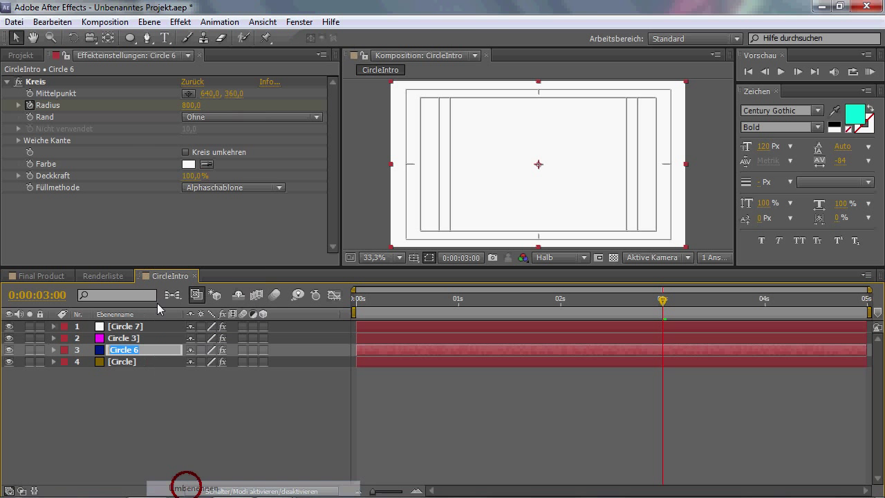
{"action": "key", "text": "End"}
{"action": "key", "text": "BackSpace"}
{"action": "key", "text": "Return"}
Rename the top layer to Circle 4.
{"action": "left_click", "coordinate": [128, 338]}
{"action": "right_click", "coordinate": [145, 338]}
{"action": "left_click", "coordinate": [187, 485]}
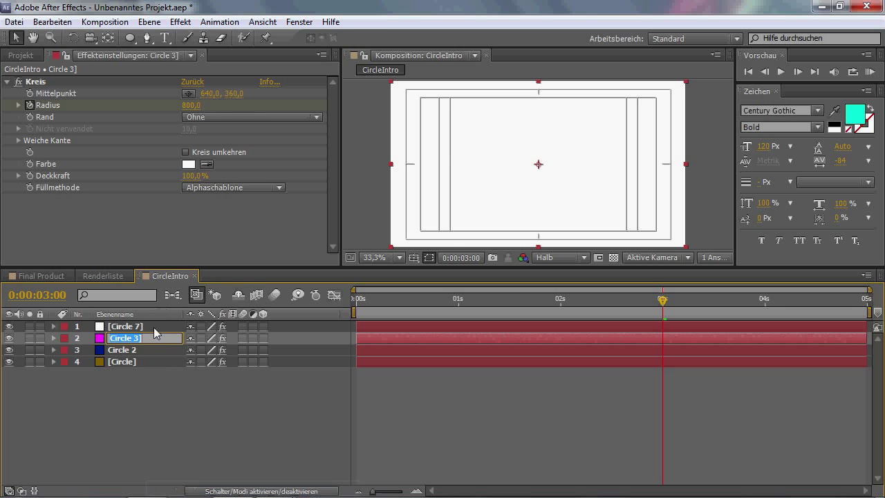
{"action": "right_click", "coordinate": [148, 325]}
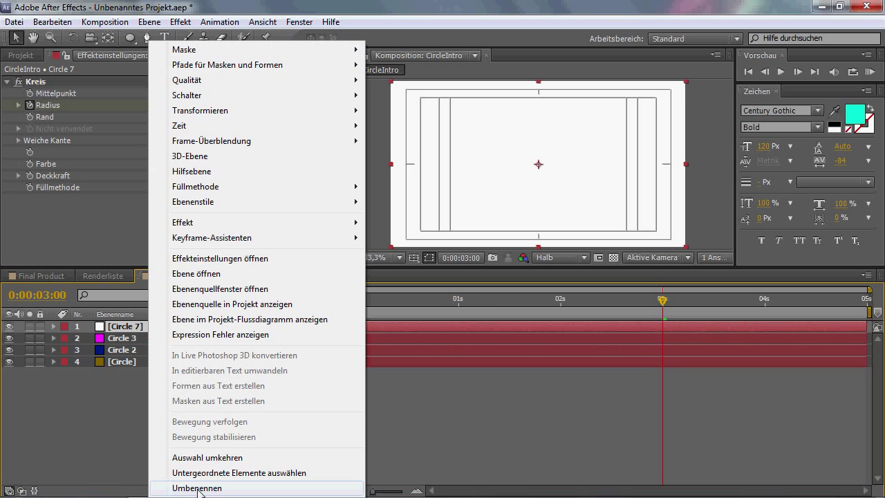
{"action": "left_click", "coordinate": [186, 487]}
{"action": "type", "text": "Circle 4"}
{"action": "key", "text": "Return"}
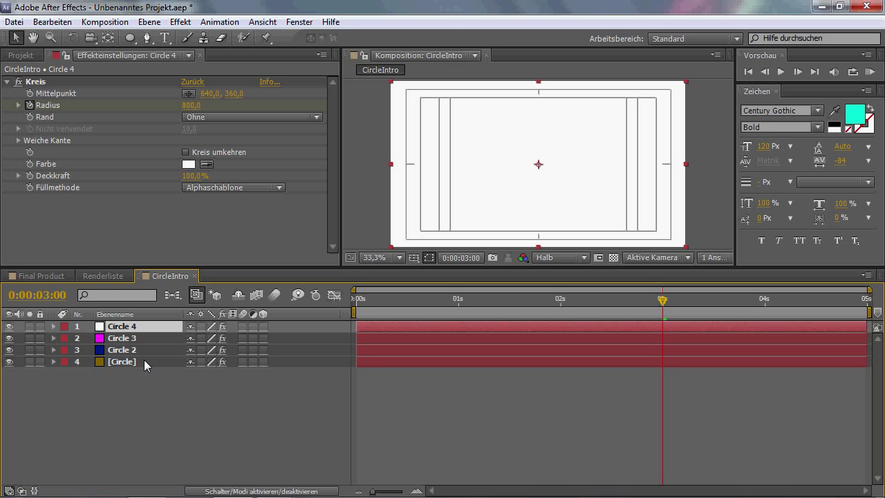
Rename the bottom layer to Circle 1, then preview the animation from the start.
{"action": "right_click", "coordinate": [148, 362]}
{"action": "left_click", "coordinate": [181, 488]}
{"action": "key", "text": "BackSpace"}
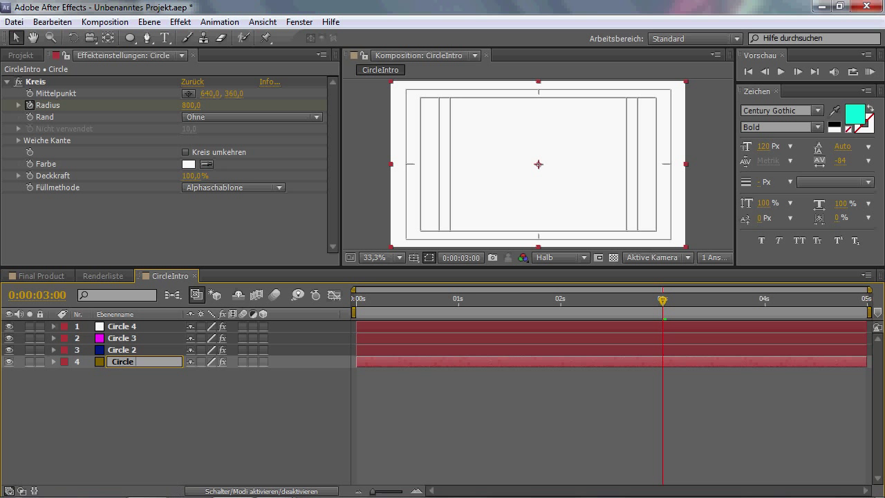
{"action": "key", "text": "Return"}
{"action": "left_click", "coordinate": [233, 368]}
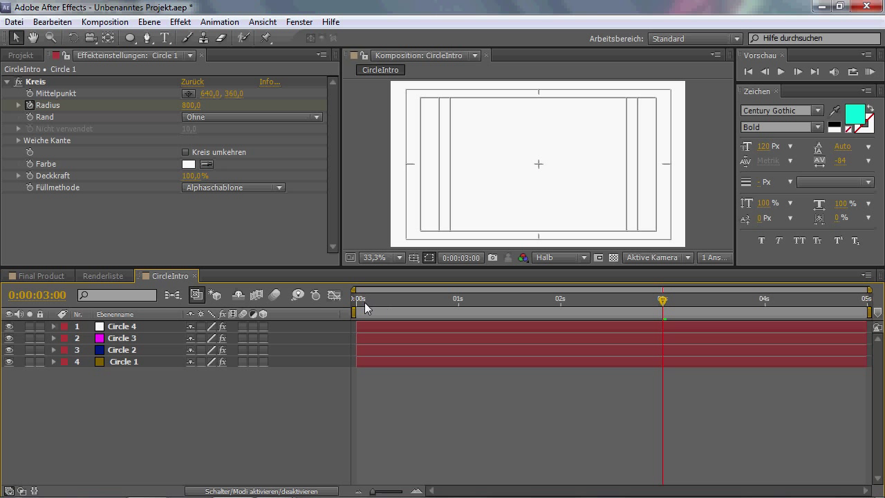
{"action": "key", "text": "Home"}
{"action": "key", "text": "space"}
Stop the preview at 0:00:00:16 and collapse the Kreis effect settings.
{"action": "left_click", "coordinate": [475, 306]}
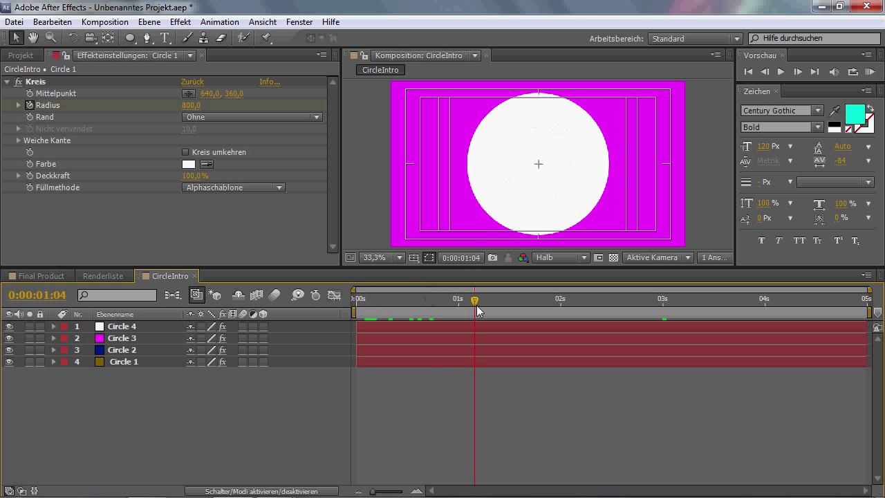
{"action": "left_click_drag", "start_coordinate": [366, 297], "coordinate": [368, 319]}
{"action": "left_click", "coordinate": [7, 82]}
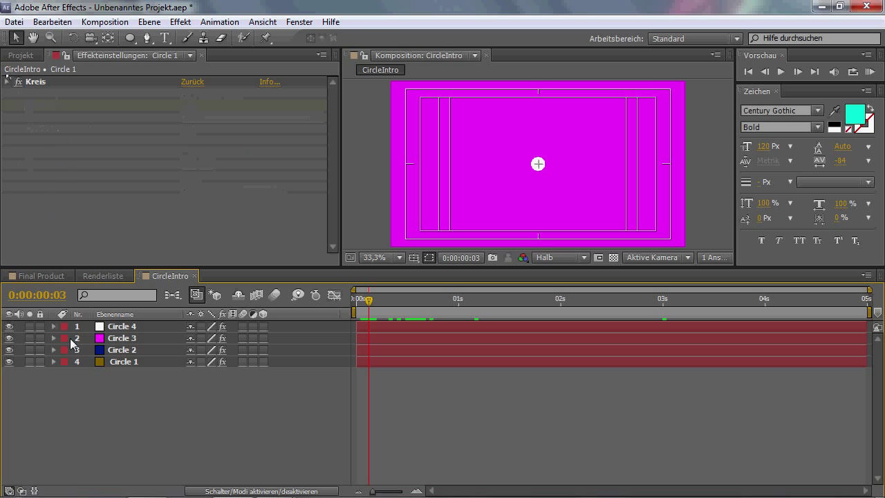
Reveal the keyframed Radius property on Circle 4, 3, 2 and 1 with U.
{"action": "left_click", "coordinate": [112, 329]}
{"action": "key", "text": "u"}
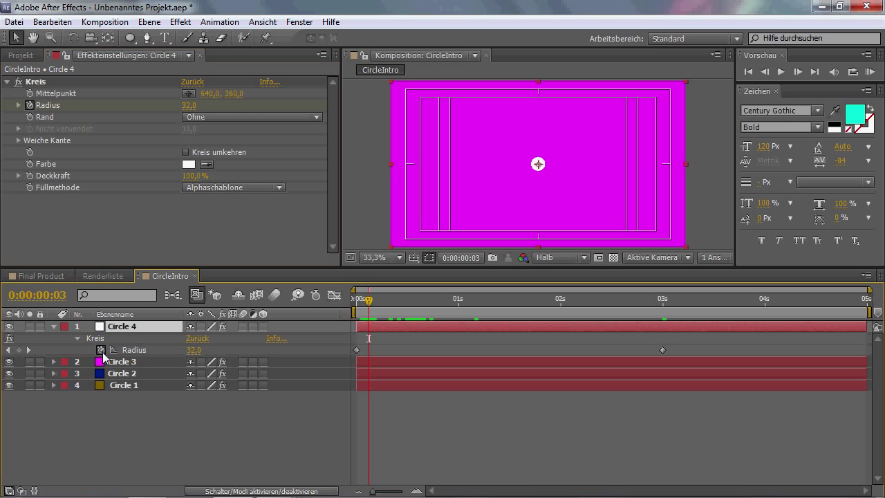
{"action": "left_click", "coordinate": [103, 361]}
{"action": "key", "text": "u"}
{"action": "left_click", "coordinate": [122, 397]}
{"action": "key", "text": "u"}
{"action": "left_click", "coordinate": [112, 433]}
{"action": "key", "text": "u"}
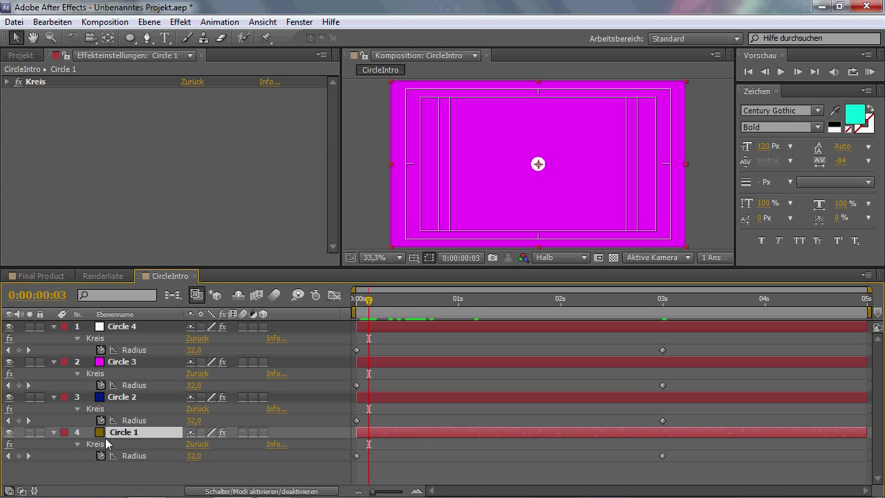
{"action": "left_click_drag", "start_coordinate": [369, 302], "coordinate": [533, 314]}
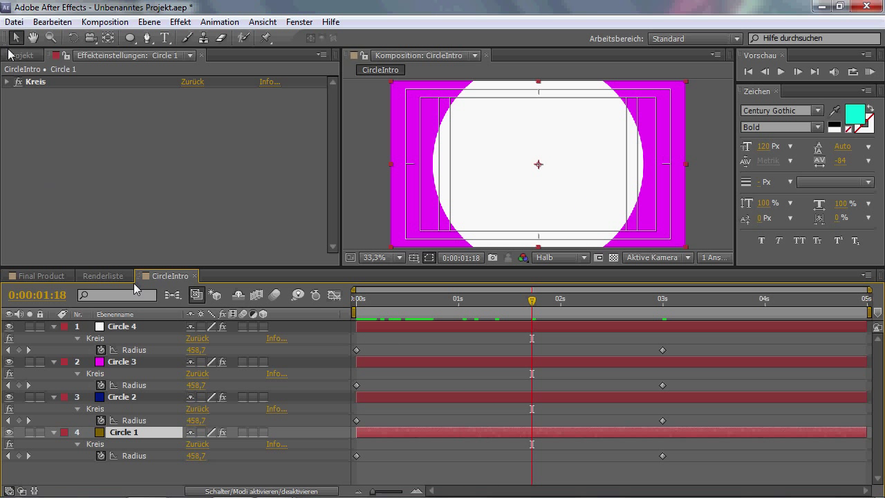
In Kompositionseinstellungen, set CircleIntro's Hintergrundfarbe from magenta back to black (000000).
{"action": "left_click", "coordinate": [11, 56]}
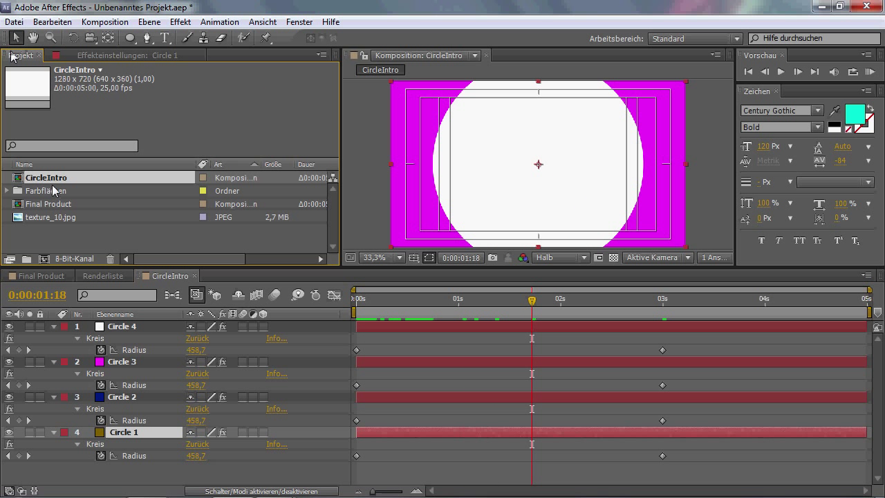
{"action": "right_click", "coordinate": [56, 183]}
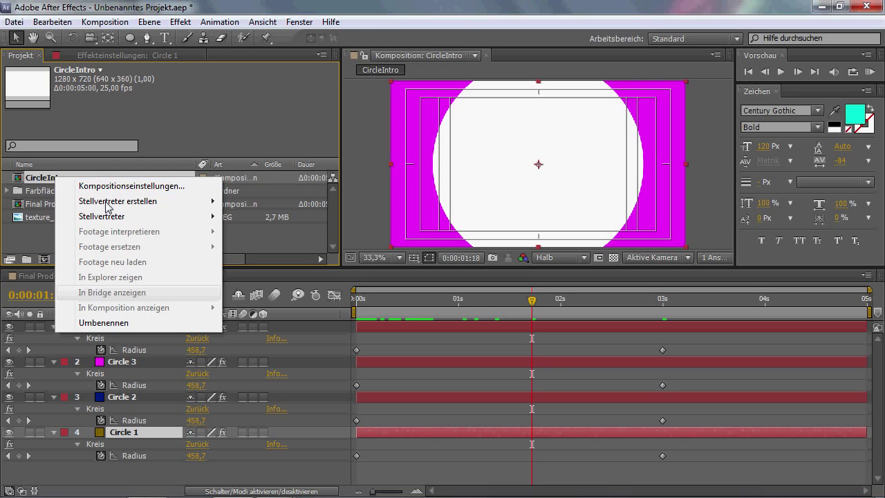
{"action": "left_click", "coordinate": [107, 185]}
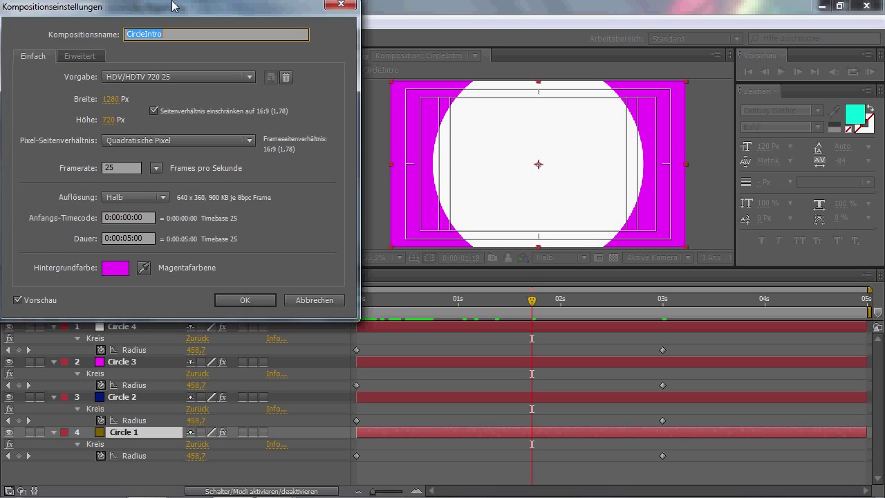
{"action": "left_click", "coordinate": [107, 273]}
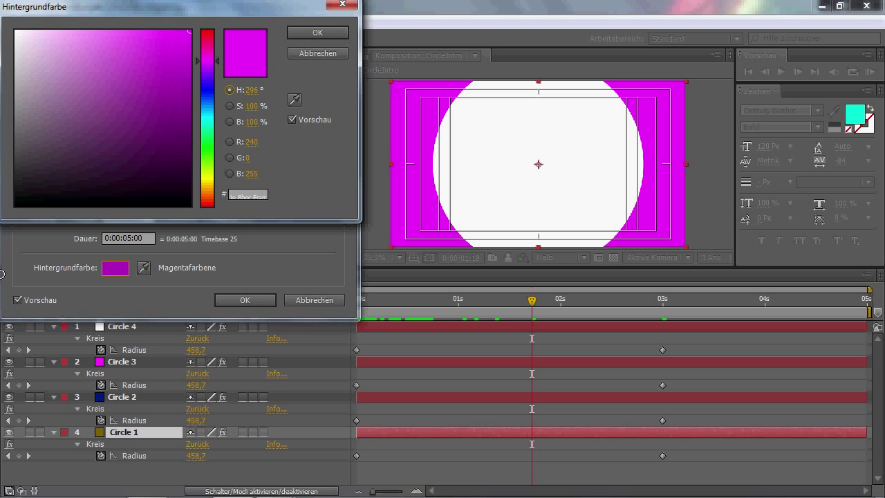
{"action": "left_click_drag", "start_coordinate": [67, 169], "coordinate": [15, 206]}
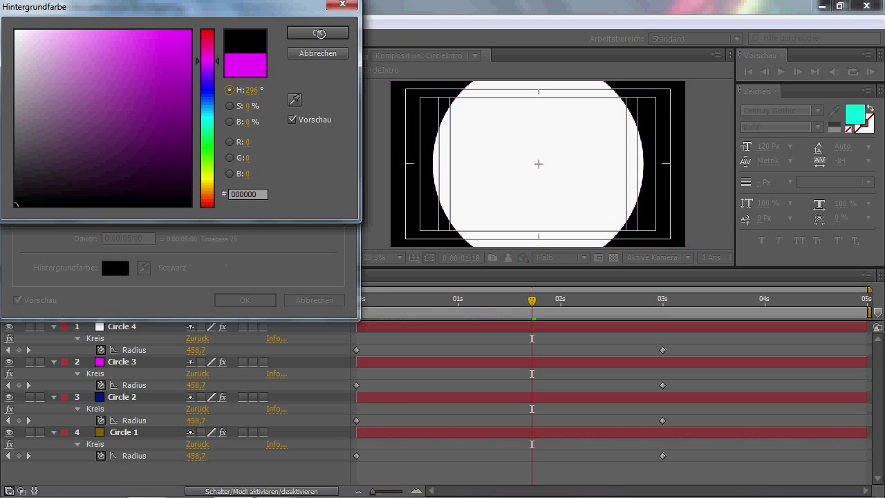
{"action": "left_click", "coordinate": [317, 35]}
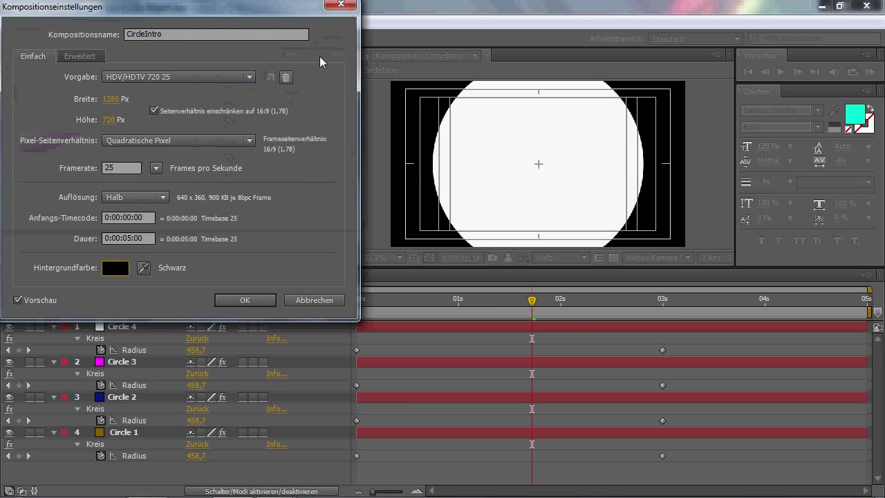
{"action": "left_click", "coordinate": [235, 299]}
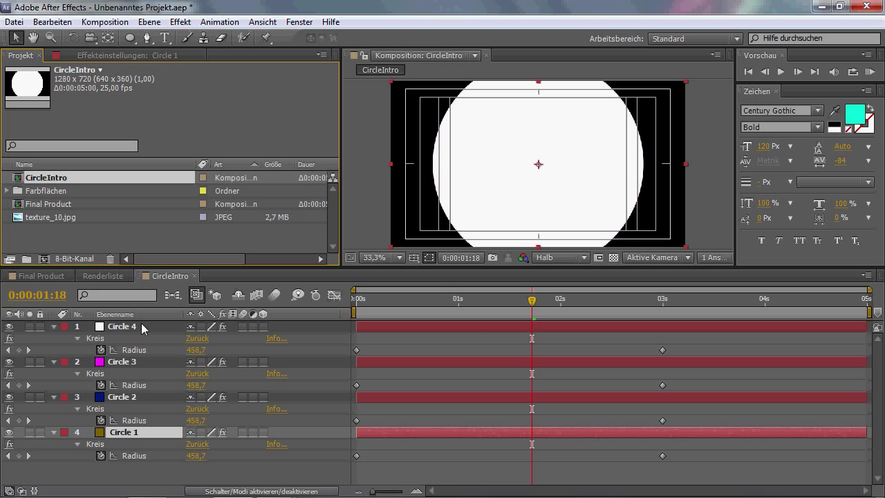
{"action": "mouse_move", "coordinate": [147, 486]}
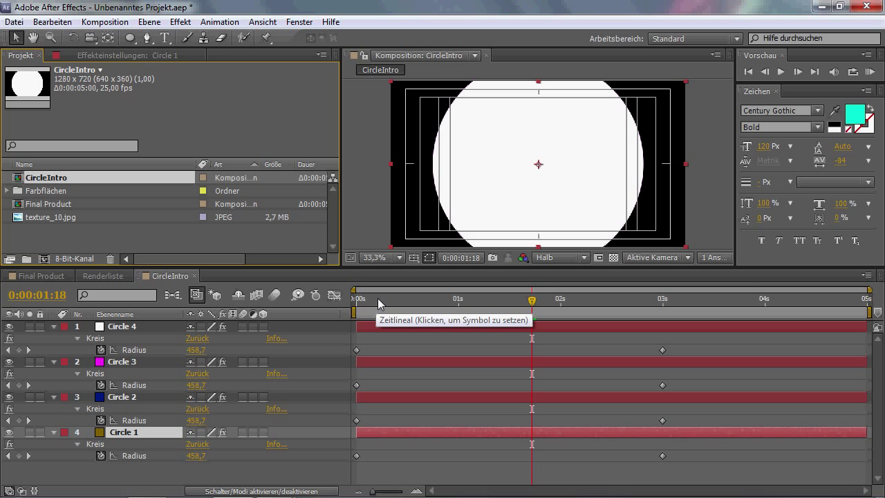
{"action": "left_click", "coordinate": [369, 299]}
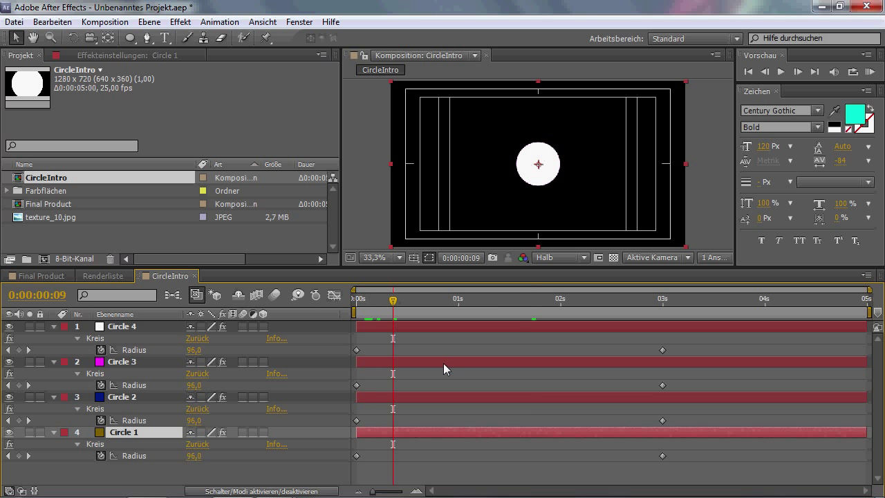
{"action": "left_click_drag", "start_coordinate": [369, 297], "coordinate": [349, 310]}
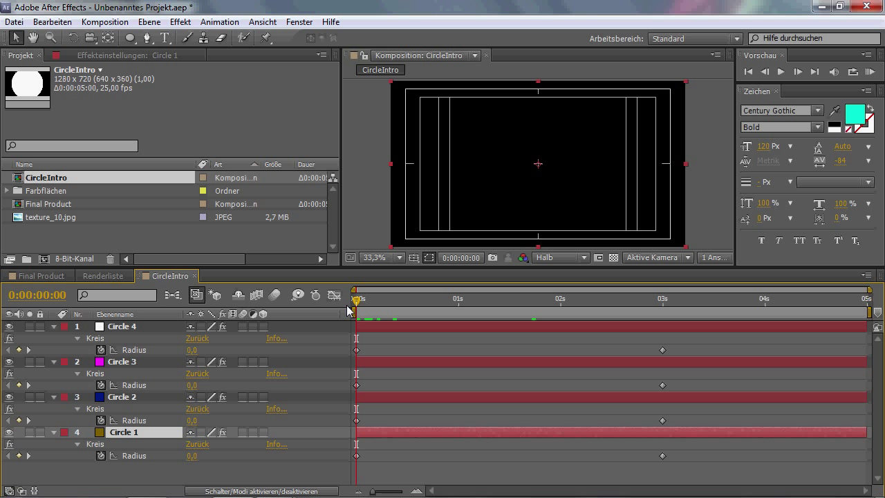
{"action": "key", "text": "shift+Page_Down"}
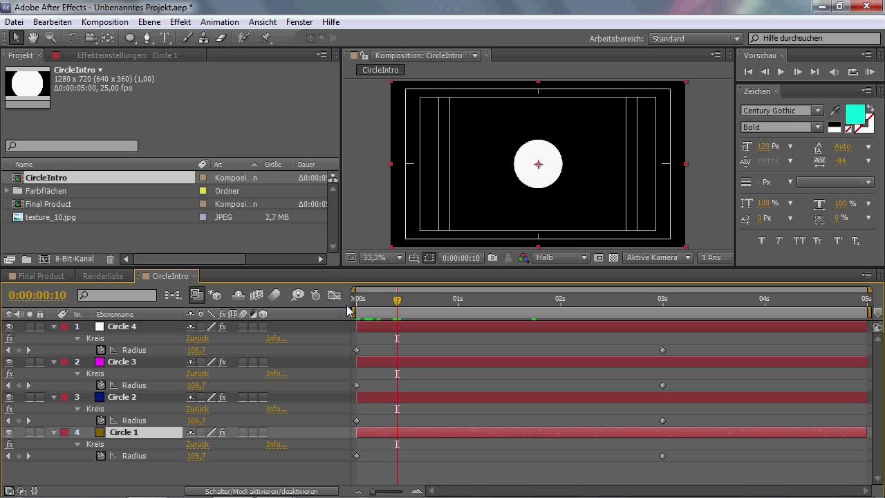
Offset the in-points of Circle 2, Circle 3 (0:00:00:20) and Circle 4 (0:00:01:05) 10 frames apart.
{"action": "left_click", "coordinate": [543, 397]}
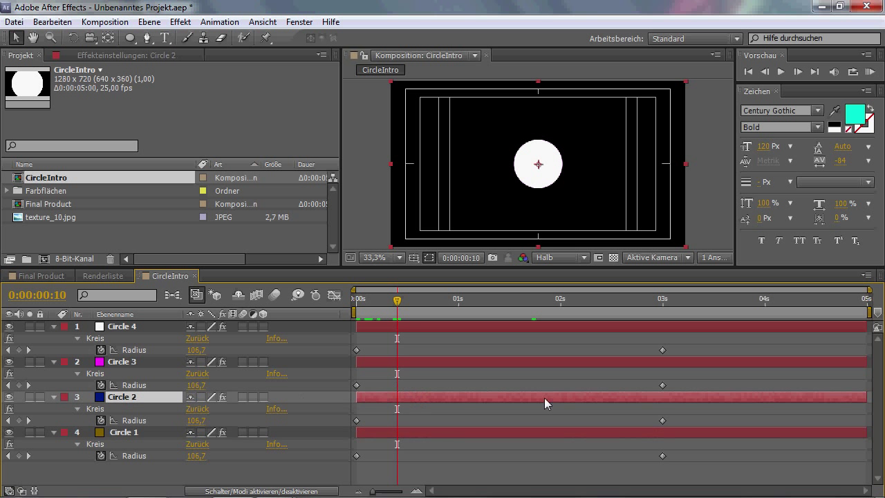
{"action": "left_click_drag", "start_coordinate": [434, 398], "coordinate": [479, 400]}
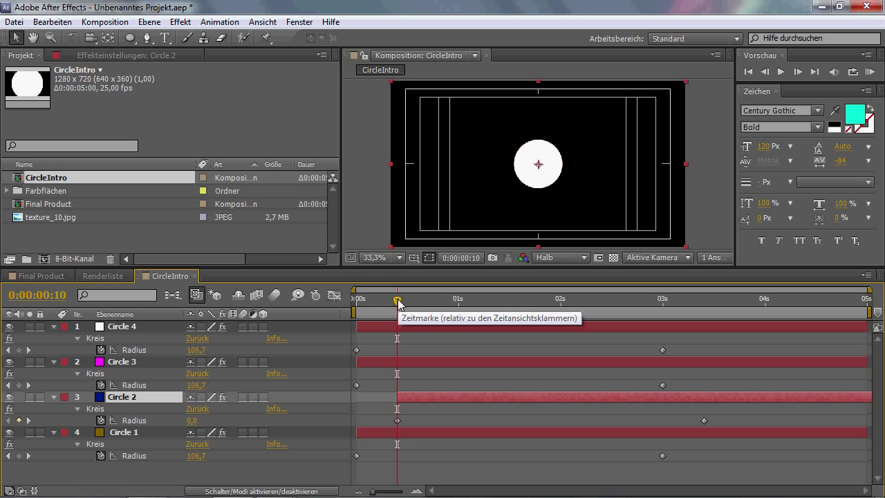
{"action": "key", "text": "shift+Page_Down"}
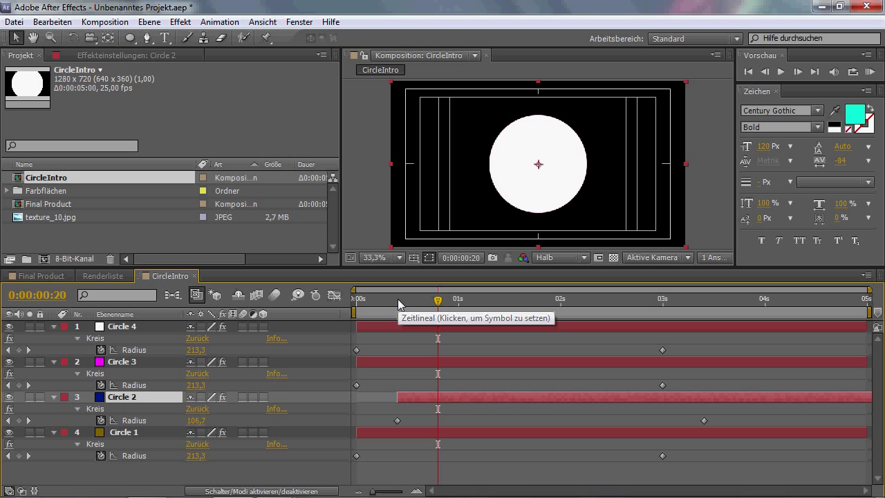
{"action": "left_click_drag", "start_coordinate": [396, 362], "coordinate": [477, 362]}
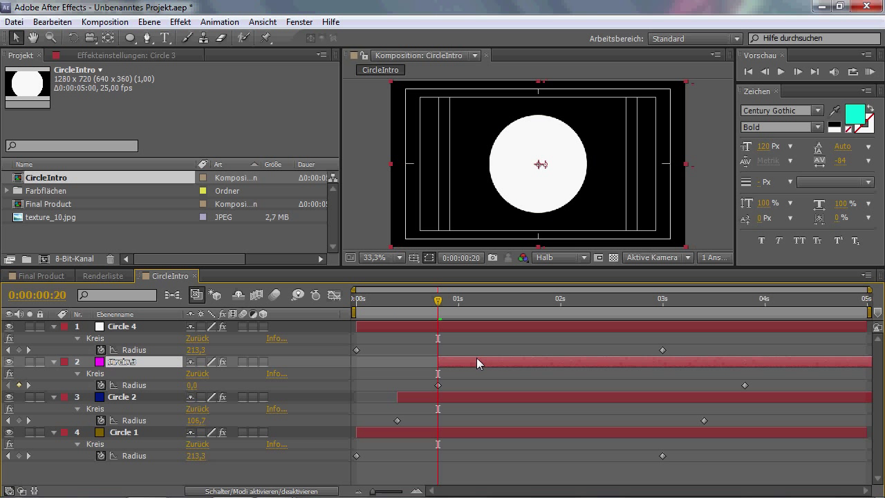
{"action": "key", "text": "space"}
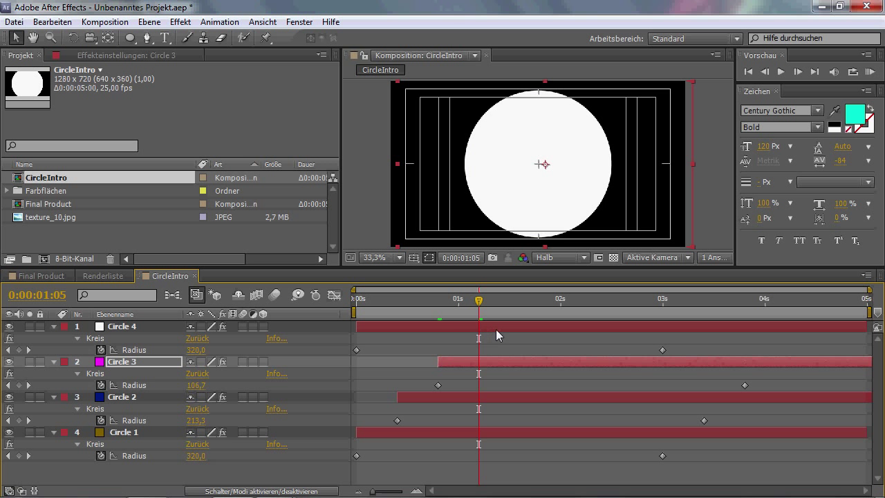
{"action": "left_click_drag", "start_coordinate": [490, 328], "coordinate": [618, 330]}
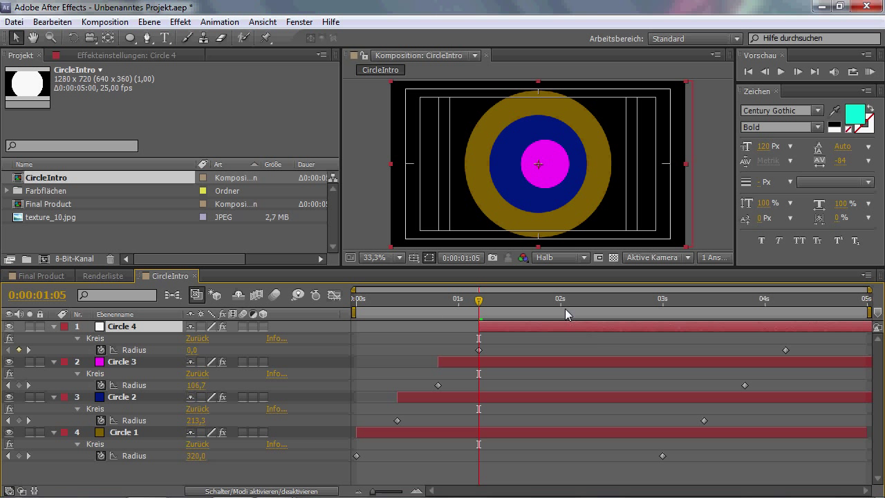
Set Circle 3's Position X to 640 and scrub to 0:00:01:18 to check the rings.
{"action": "left_click", "coordinate": [123, 362]}
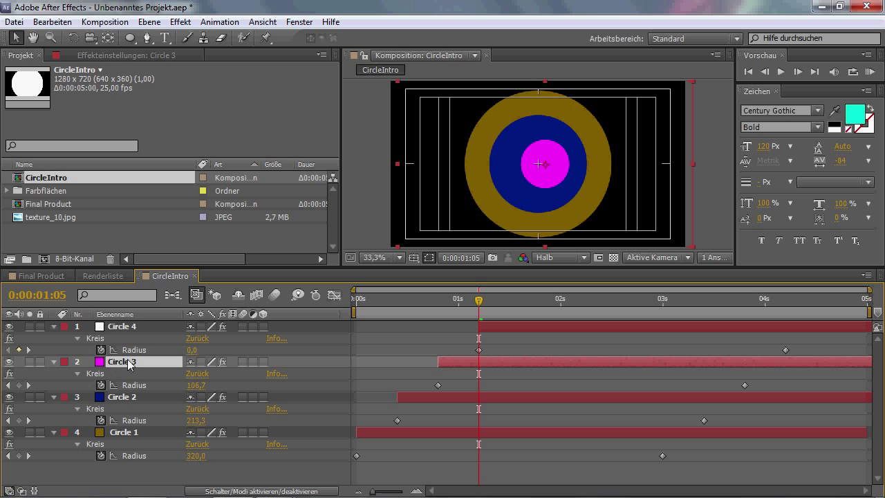
{"action": "left_click", "coordinate": [119, 397]}
{"action": "left_click", "coordinate": [122, 363]}
{"action": "key", "text": "p"}
{"action": "left_click", "coordinate": [197, 374]}
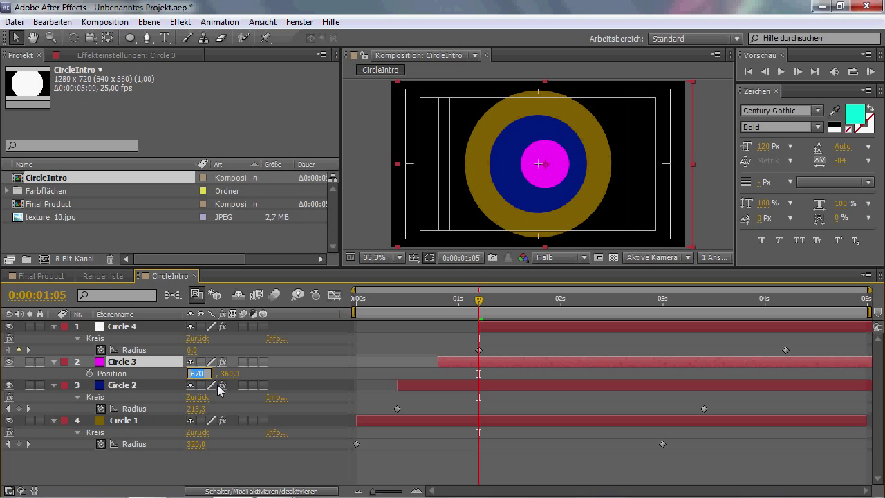
{"action": "type", "text": "640"}
{"action": "key", "text": "Return"}
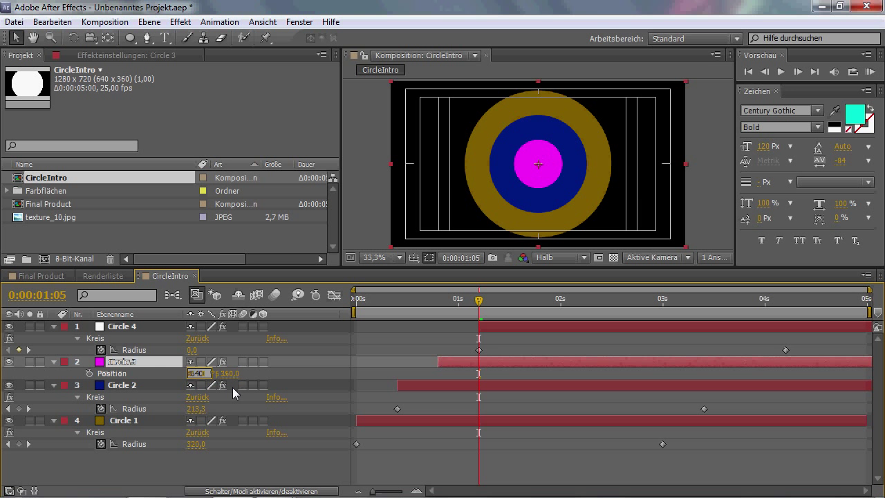
{"action": "left_click_drag", "start_coordinate": [405, 301], "coordinate": [502, 303]}
{"action": "left_click", "coordinate": [531, 303]}
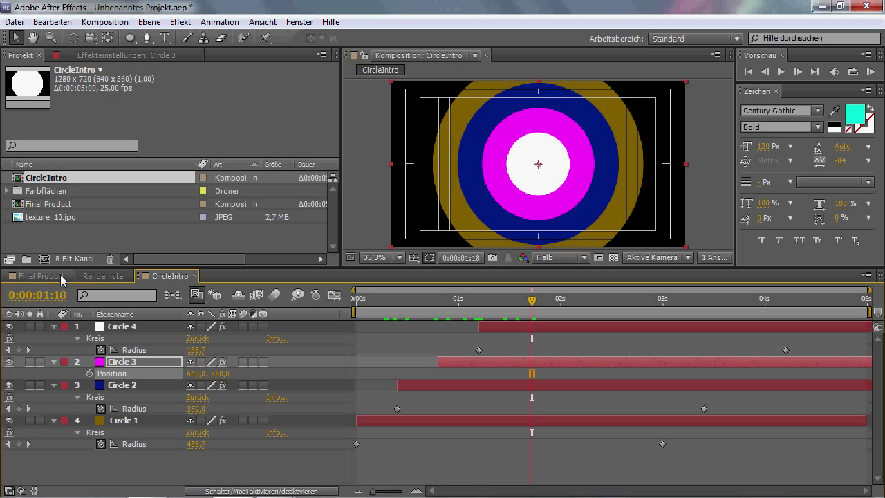
Collapse the property rows of Circle 4, Circle 3 and Circle 2.
{"action": "left_click", "coordinate": [118, 325]}
{"action": "key", "text": "u"}
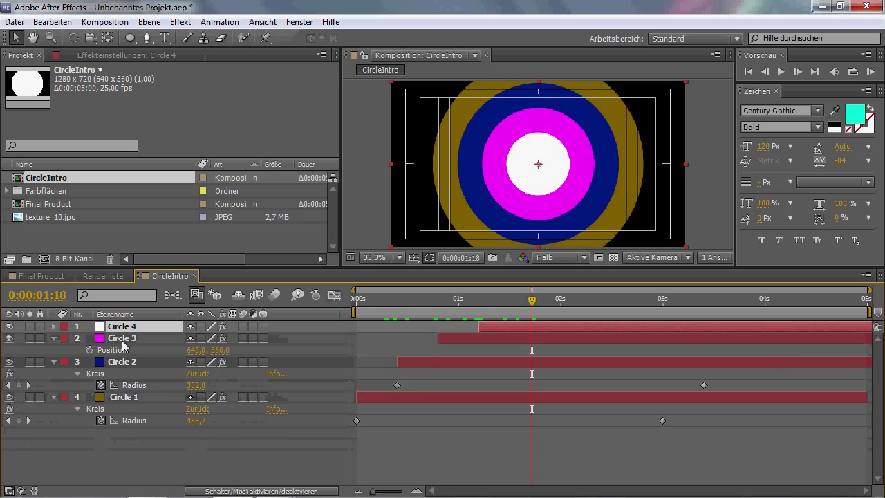
{"action": "left_click", "coordinate": [121, 338]}
{"action": "key", "text": "u"}
{"action": "left_click", "coordinate": [123, 374]}
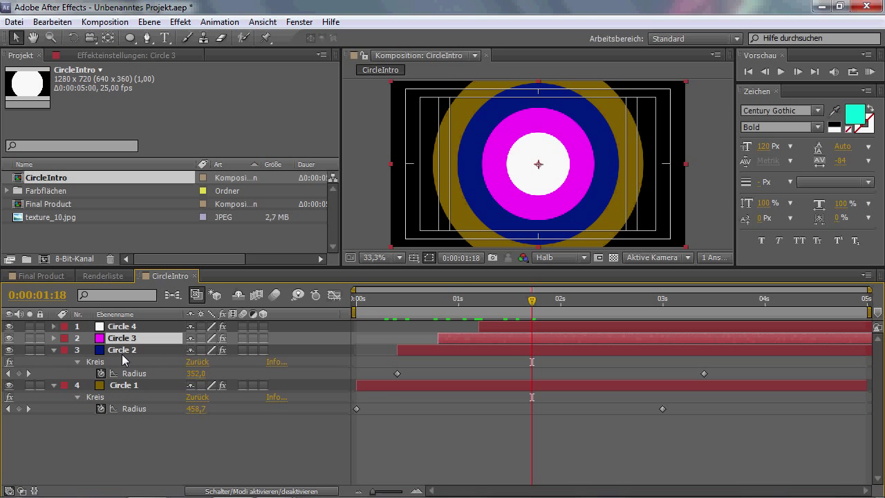
Collapse Circle 2 and Circle 1, then place texture_10.jpg as the top CircleIntro layer.
{"action": "key", "text": "u"}
{"action": "key", "text": "u"}
{"action": "left_click", "coordinate": [119, 361]}
{"action": "key", "text": "u"}
{"action": "left_click", "coordinate": [42, 217]}
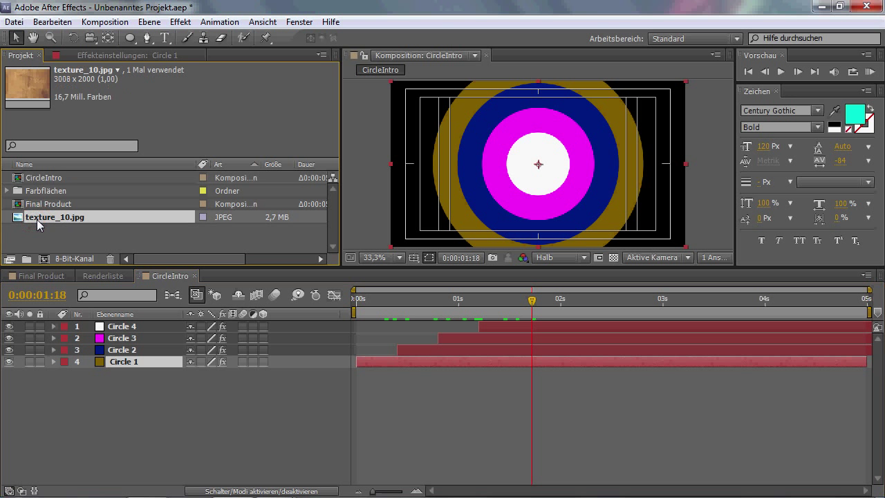
{"action": "left_click_drag", "start_coordinate": [38, 223], "coordinate": [130, 334]}
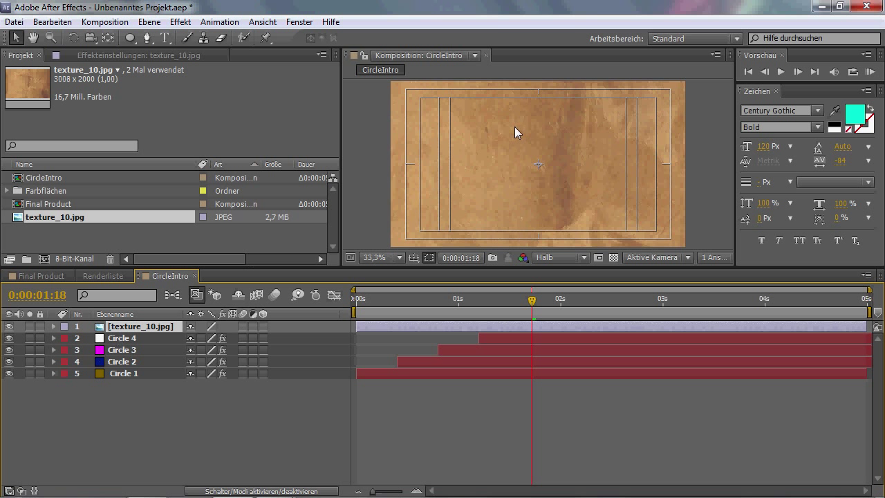
Scale the texture_10.jpg layer down with its corner handle so it covers the frame.
{"action": "key", "text": "comma"}
{"action": "key", "text": "comma"}
{"action": "key", "text": "comma"}
{"action": "key", "text": "comma"}
{"action": "left_click_drag", "start_coordinate": [451, 105], "coordinate": [496, 137]}
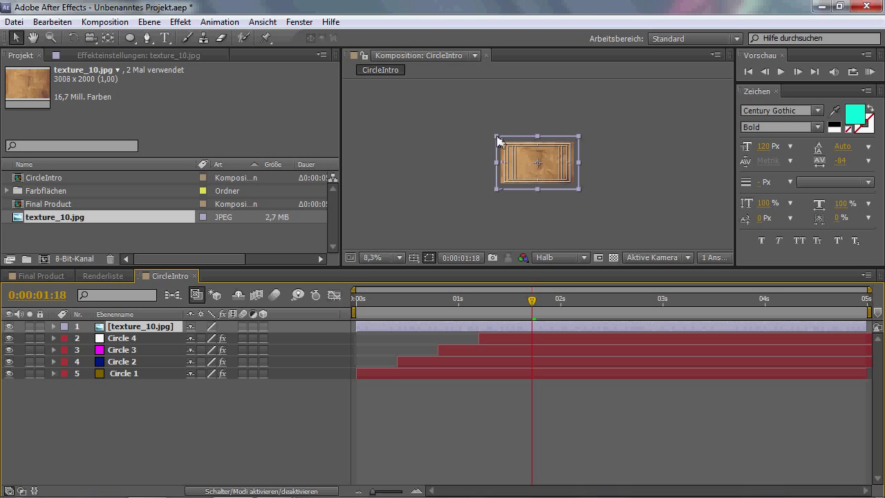
{"action": "key", "text": "period"}
{"action": "key", "text": "period"}
{"action": "key", "text": "period"}
{"action": "key", "text": "period"}
{"action": "key", "text": "period"}
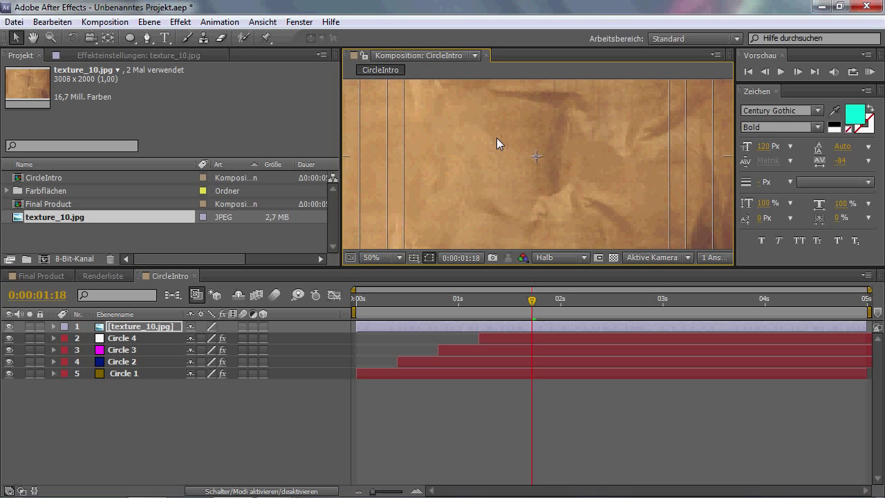
{"action": "key", "text": "comma"}
{"action": "key", "text": "comma"}
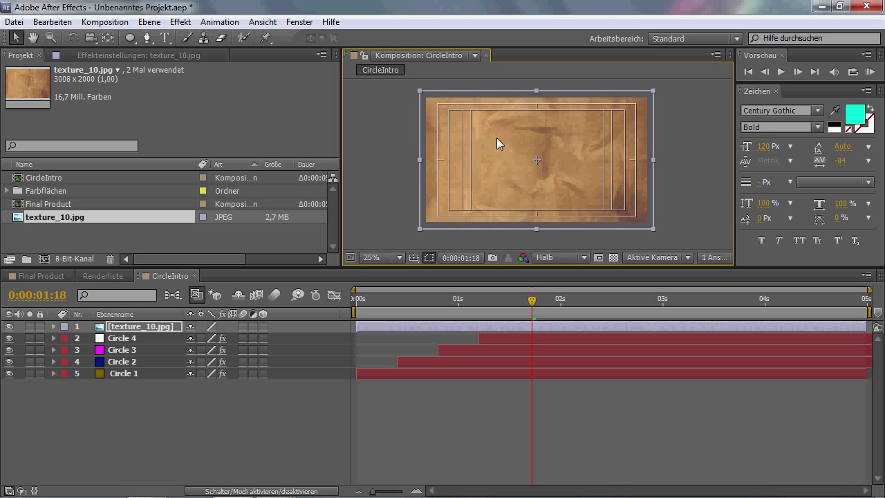
Set the texture_10.jpg layer's Füllmethode to Multiplizieren.
{"action": "right_click", "coordinate": [128, 332]}
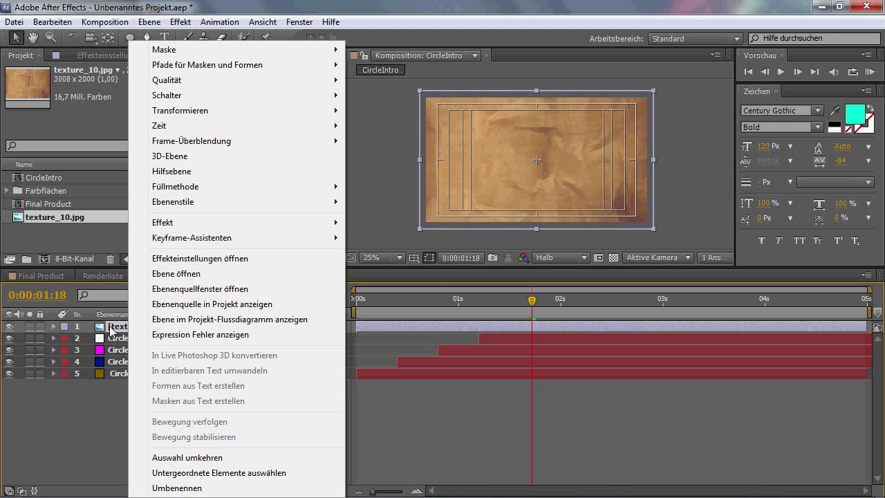
{"action": "mouse_move", "coordinate": [215, 189]}
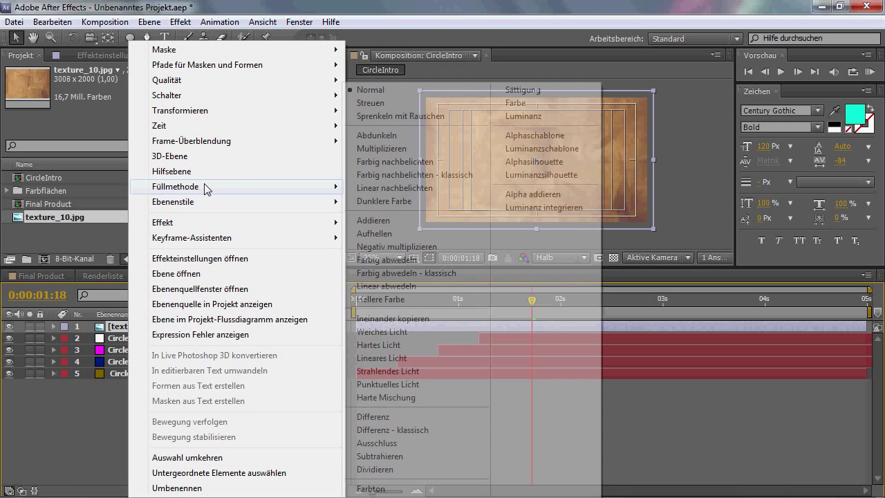
{"action": "left_click", "coordinate": [424, 150]}
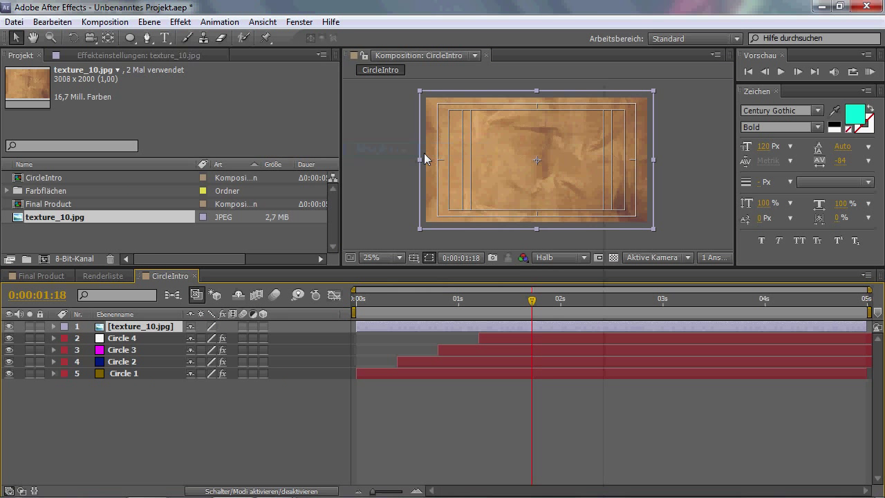
{"action": "left_click", "coordinate": [373, 298]}
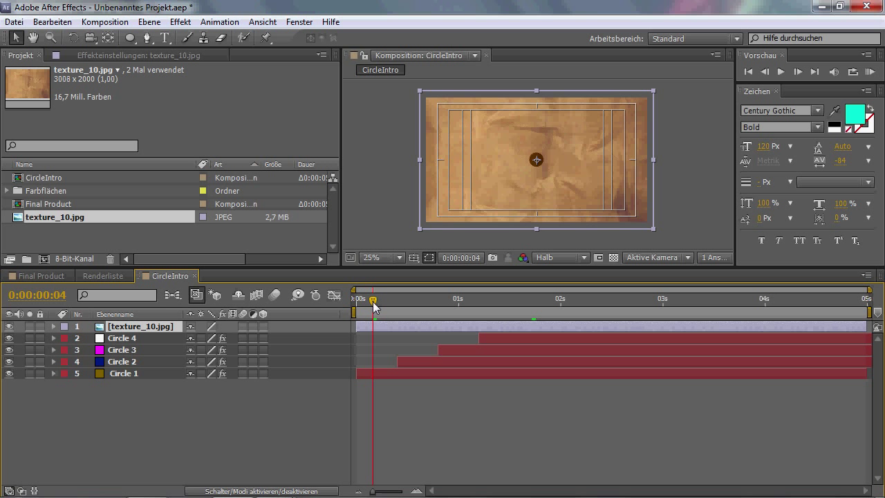
{"action": "left_click_drag", "start_coordinate": [372, 305], "coordinate": [553, 312]}
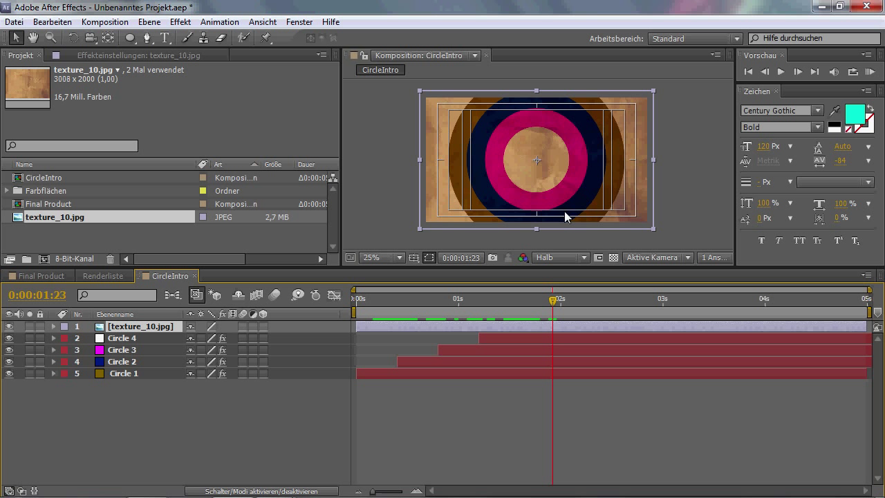
{"action": "left_click_drag", "start_coordinate": [551, 280], "coordinate": [498, 307]}
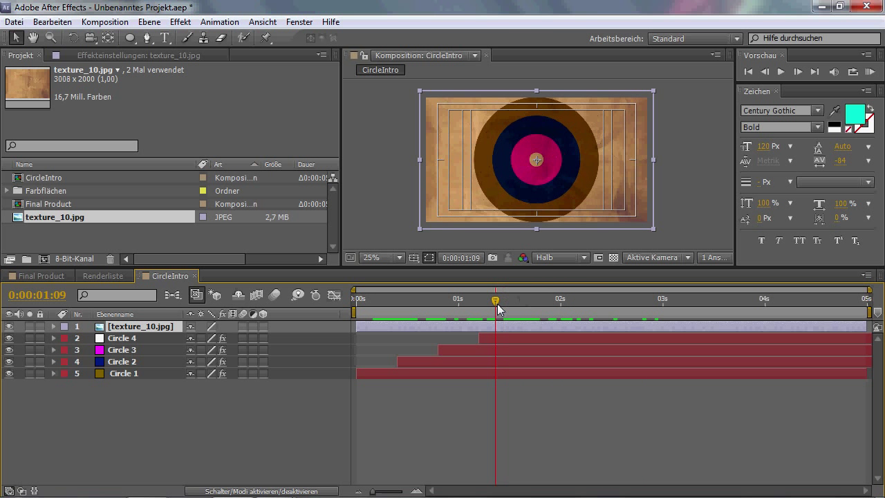
{"action": "left_click", "coordinate": [123, 374]}
Change Circle 1's solid colour to bright yellow #FBED05 in Einstellungen für Farbflächen.
{"action": "left_click", "coordinate": [103, 22]}
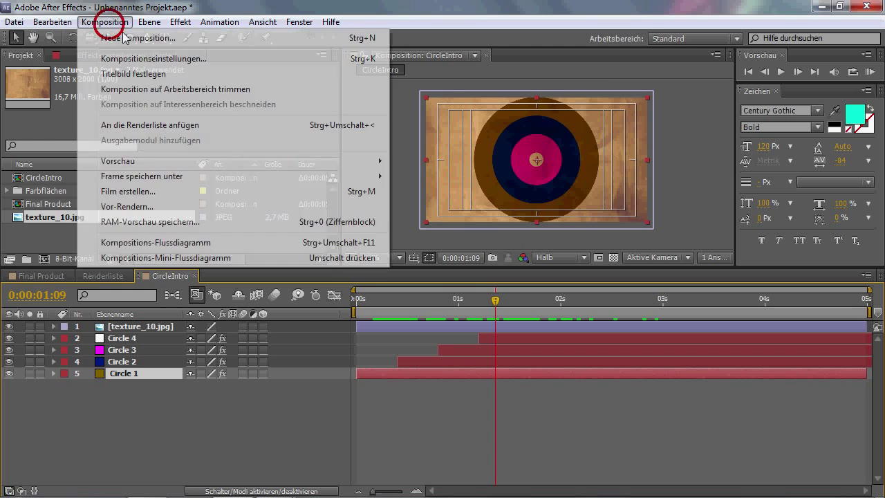
{"action": "mouse_move", "coordinate": [146, 29]}
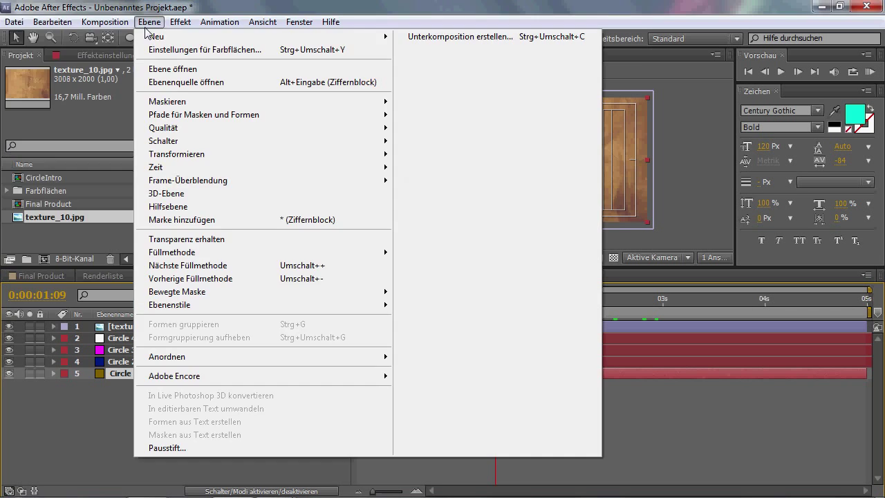
{"action": "left_click", "coordinate": [180, 49]}
{"action": "left_click", "coordinate": [168, 237]}
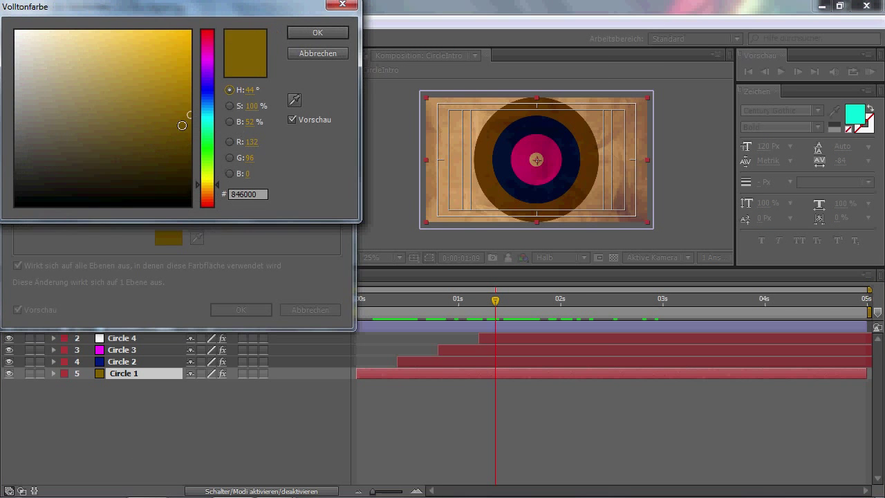
{"action": "left_click_drag", "start_coordinate": [211, 184], "coordinate": [211, 178]}
{"action": "left_click_drag", "start_coordinate": [177, 37], "coordinate": [187, 32]}
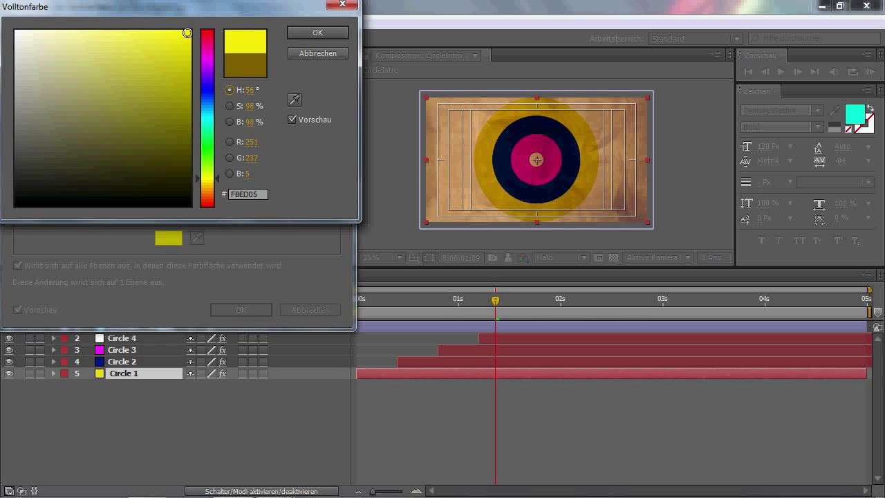
{"action": "left_click", "coordinate": [316, 32]}
{"action": "left_click", "coordinate": [239, 310]}
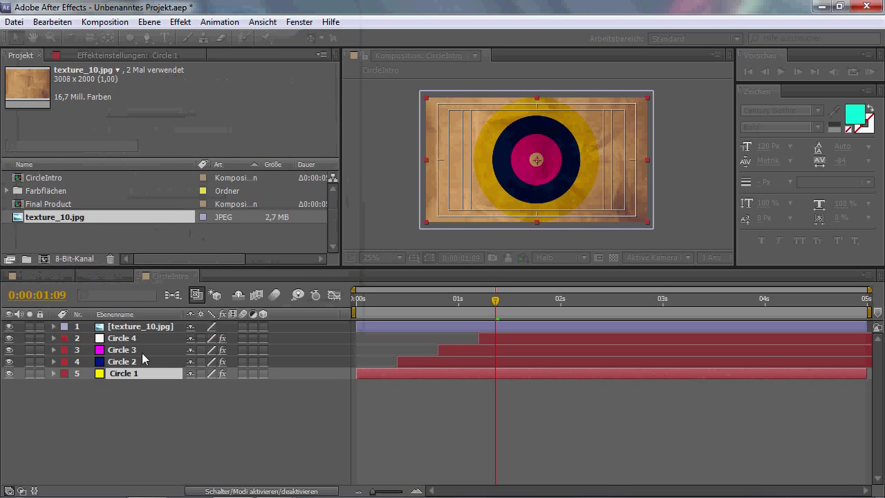
Change Circle 2's solid colour to bright cyan #00E4FF.
{"action": "left_click", "coordinate": [137, 351]}
{"action": "left_click", "coordinate": [137, 359]}
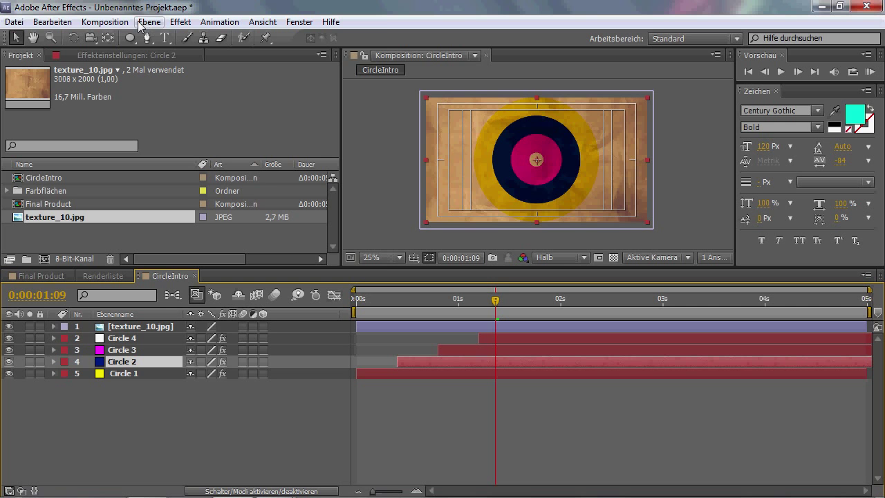
{"action": "left_click", "coordinate": [101, 22]}
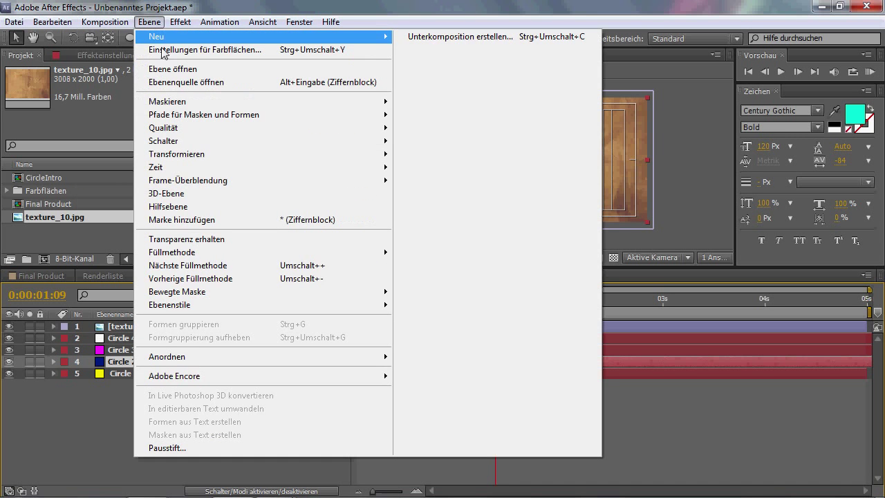
{"action": "left_click", "coordinate": [162, 49]}
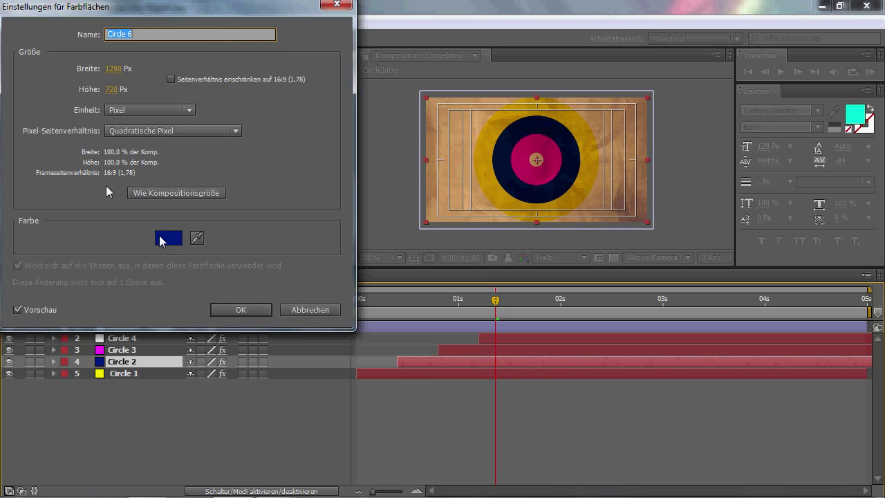
{"action": "left_click", "coordinate": [168, 238]}
{"action": "left_click_drag", "start_coordinate": [218, 141], "coordinate": [211, 115]}
{"action": "left_click", "coordinate": [187, 82]}
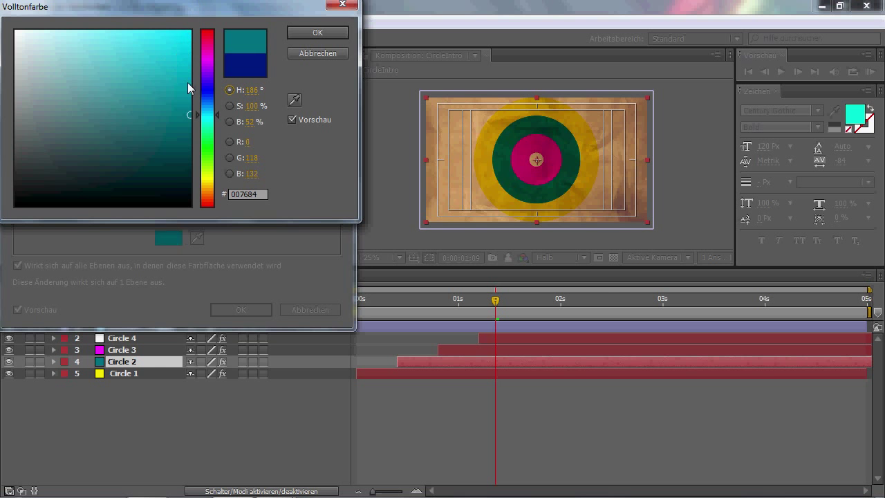
{"action": "left_click", "coordinate": [191, 30]}
{"action": "left_click", "coordinate": [294, 38]}
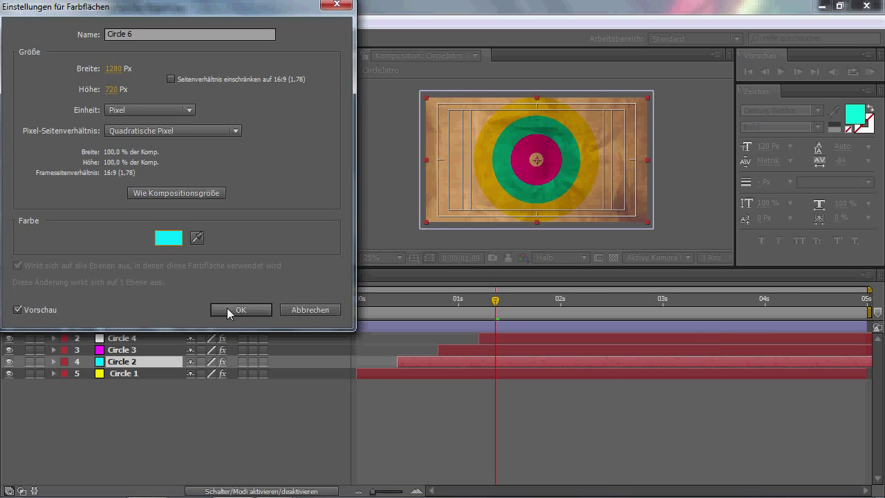
{"action": "left_click", "coordinate": [227, 309]}
{"action": "left_click_drag", "start_coordinate": [494, 300], "coordinate": [512, 298]}
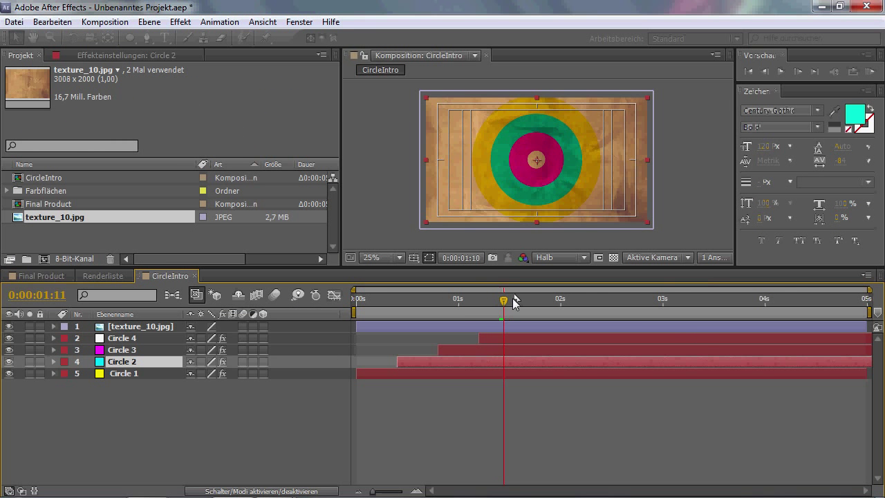
Add a text layer reading NEKTORUS in the CircleIntro composition.
{"action": "left_click", "coordinate": [579, 301]}
{"action": "left_click_drag", "start_coordinate": [580, 302], "coordinate": [774, 315]}
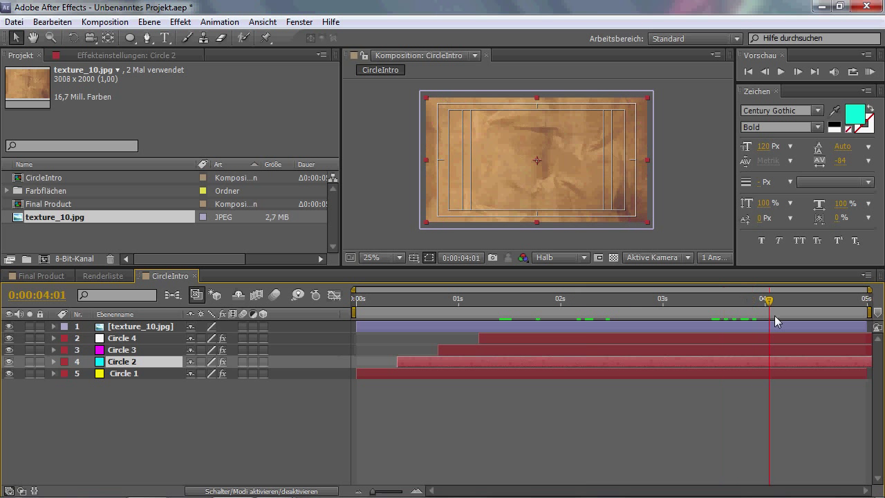
{"action": "left_click", "coordinate": [462, 454]}
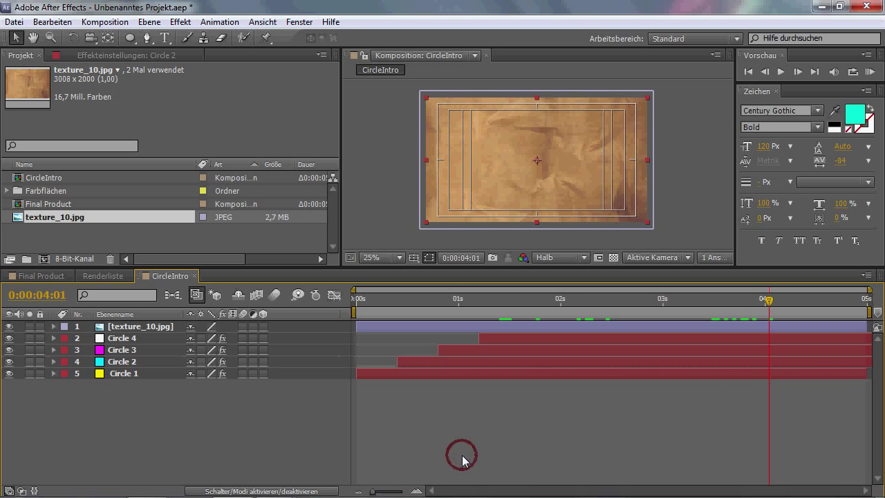
{"action": "left_click", "coordinate": [165, 38]}
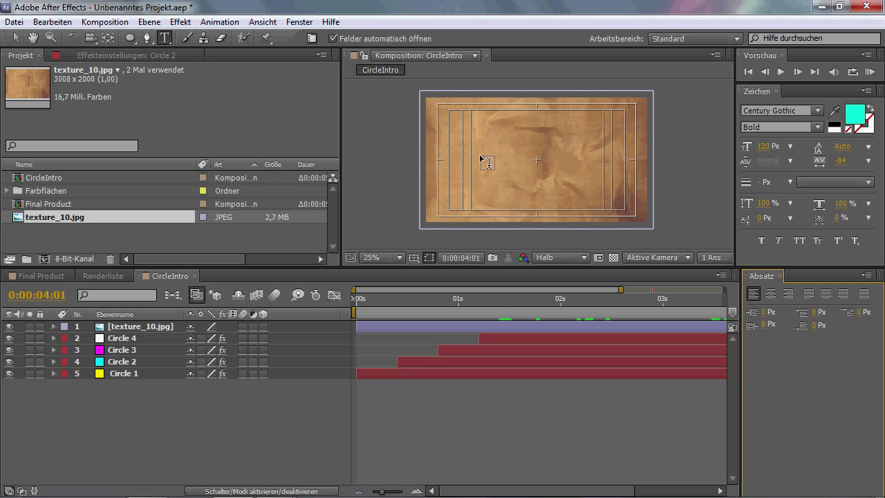
{"action": "left_click", "coordinate": [481, 157]}
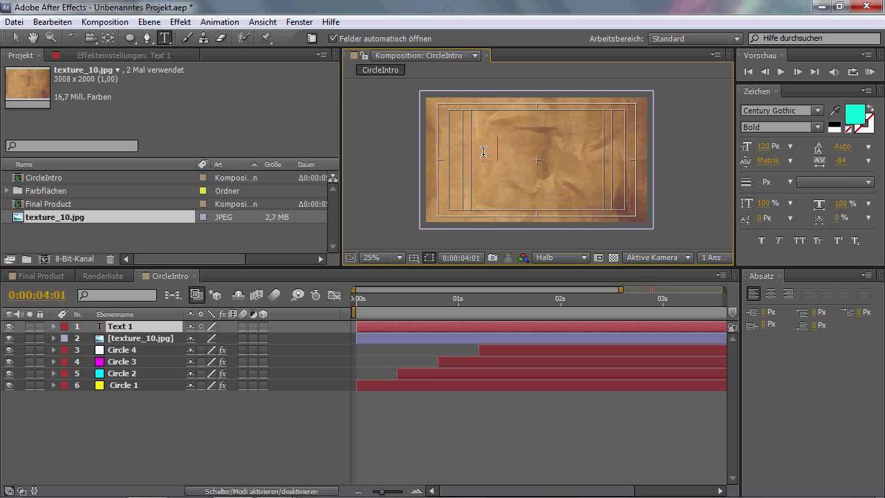
{"action": "type", "text": "NEWS"}
{"action": "type", "text": "S"}
{"action": "key", "text": "ctrl+a"}
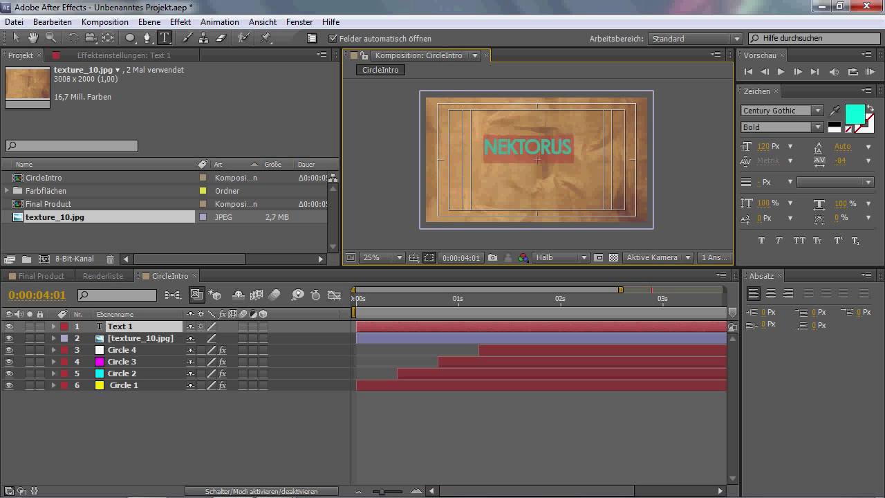
Colour the NEKTORUS title green and move it toward the frame centre.
{"action": "left_click", "coordinate": [857, 118]}
{"action": "left_click_drag", "start_coordinate": [209, 104], "coordinate": [209, 150]}
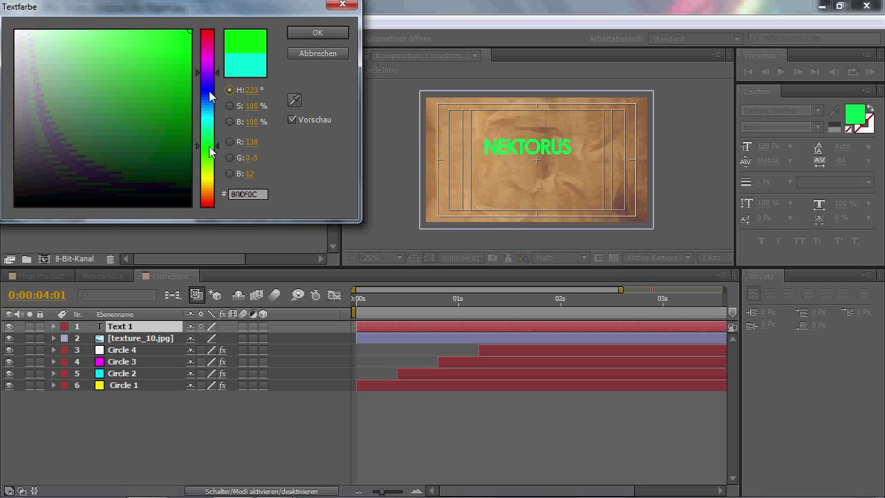
{"action": "left_click", "coordinate": [306, 32]}
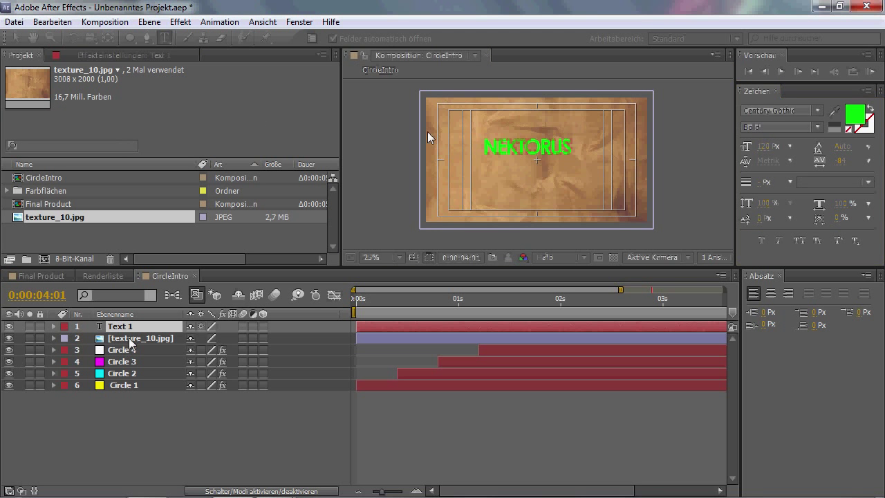
{"action": "left_click", "coordinate": [14, 39]}
{"action": "left_click_drag", "start_coordinate": [523, 148], "coordinate": [538, 162]}
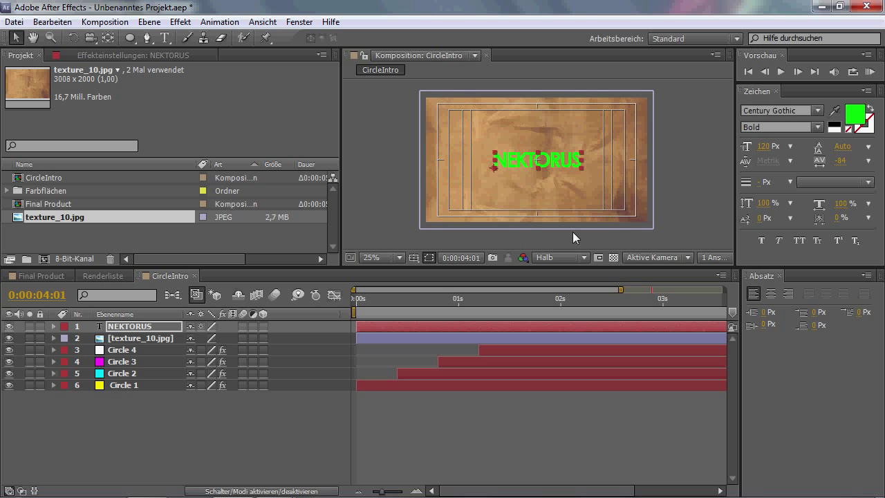
Move texture_10.jpg above the NEKTORUS layer in the stack.
{"action": "left_click", "coordinate": [135, 329]}
{"action": "left_click_drag", "start_coordinate": [119, 338], "coordinate": [119, 328]}
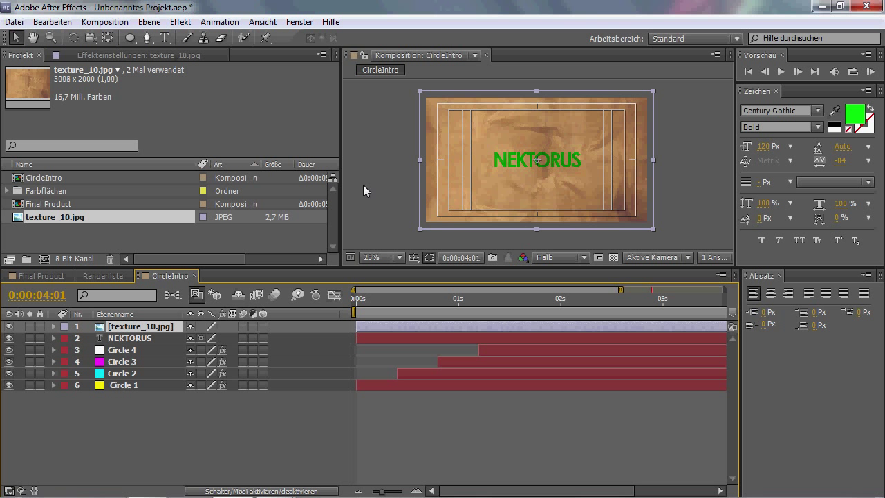
{"action": "scroll", "coordinate": [481, 156], "scroll_direction": "up", "scroll_amount": 2}
{"action": "scroll", "coordinate": [481, 156], "scroll_direction": "down", "scroll_amount": 2}
Make the NEKTORUS layer start at 0:00:01:05, aligned with Circle 4's in-point.
{"action": "left_click_drag", "start_coordinate": [367, 300], "coordinate": [524, 308]}
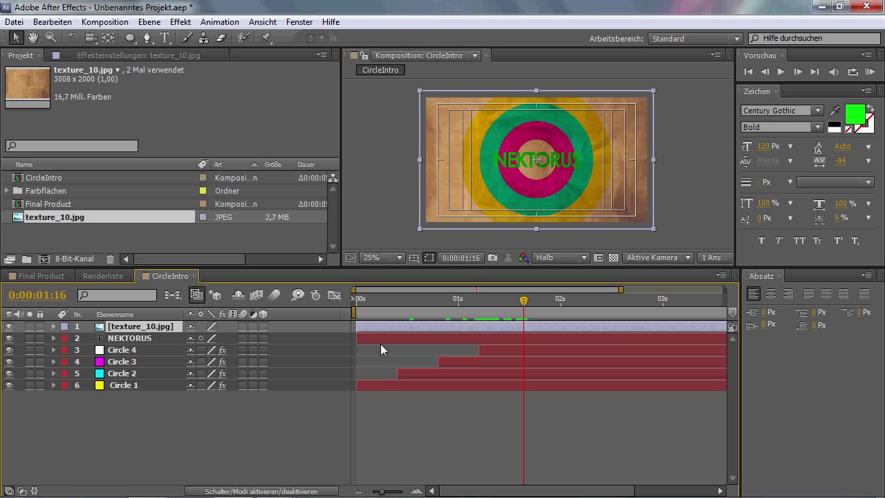
{"action": "left_click_drag", "start_coordinate": [385, 340], "coordinate": [506, 357]}
{"action": "left_click", "coordinate": [479, 298]}
{"action": "mouse_move", "coordinate": [479, 299]}
{"action": "left_mouse_down"}
{"action": "mouse_move", "coordinate": [488, 299]}
{"action": "mouse_move", "coordinate": [456, 297]}
{"action": "mouse_move", "coordinate": [488, 296]}
{"action": "mouse_move", "coordinate": [480, 293]}
{"action": "left_mouse_up"}
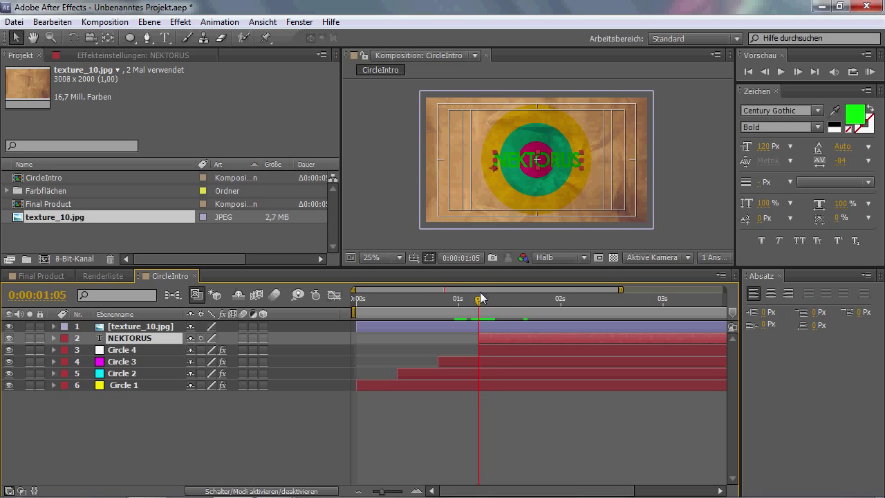
{"action": "left_click", "coordinate": [113, 349]}
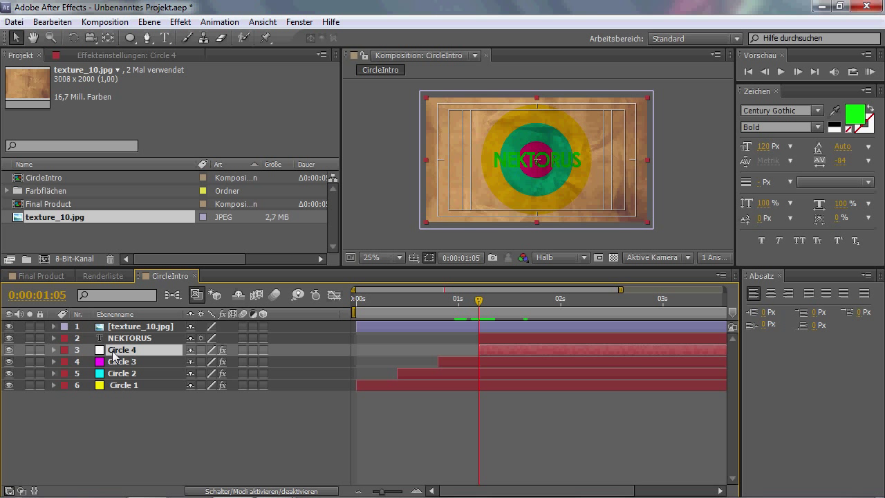
Duplicate Circle 4, move the Circle 5 copy above NEKTORUS, and begin renaming it.
{"action": "key", "text": "ctrl+d"}
{"action": "left_click_drag", "start_coordinate": [113, 352], "coordinate": [112, 338]}
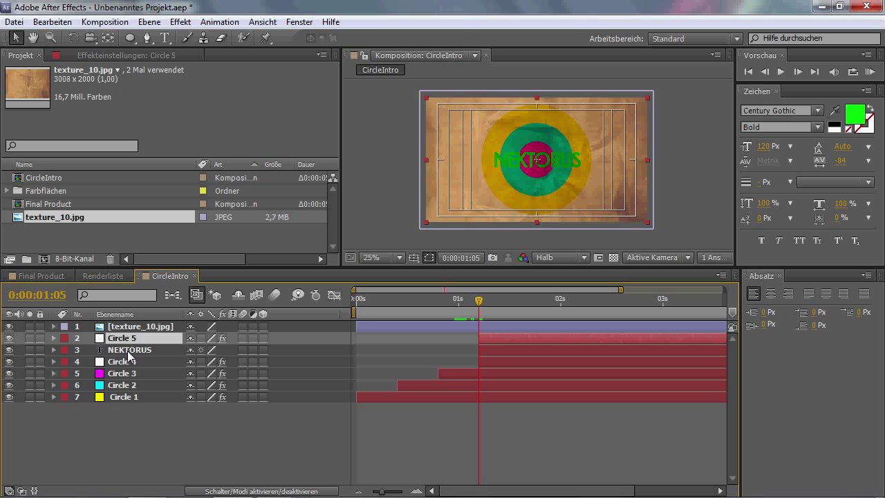
{"action": "right_click", "coordinate": [132, 341]}
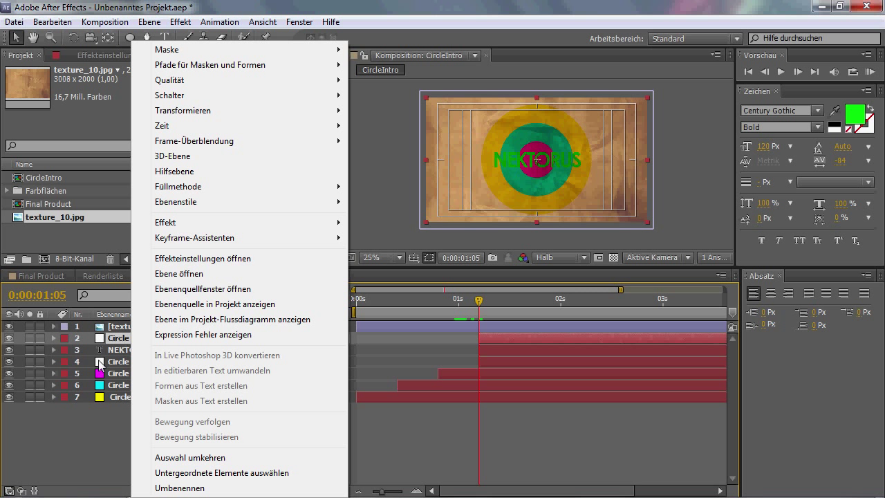
{"action": "left_click", "coordinate": [178, 487]}
{"action": "left_click", "coordinate": [156, 335]}
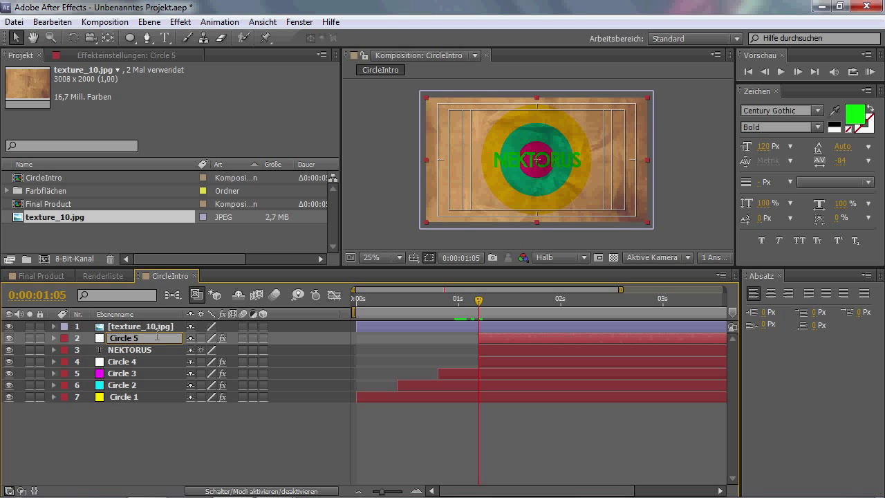
{"action": "type", "text": "M"}
Confirm the name Circle[MASK] and set it as NEKTORUS's Alpha Matte via Bewegte Maske.
{"action": "key", "text": "Return"}
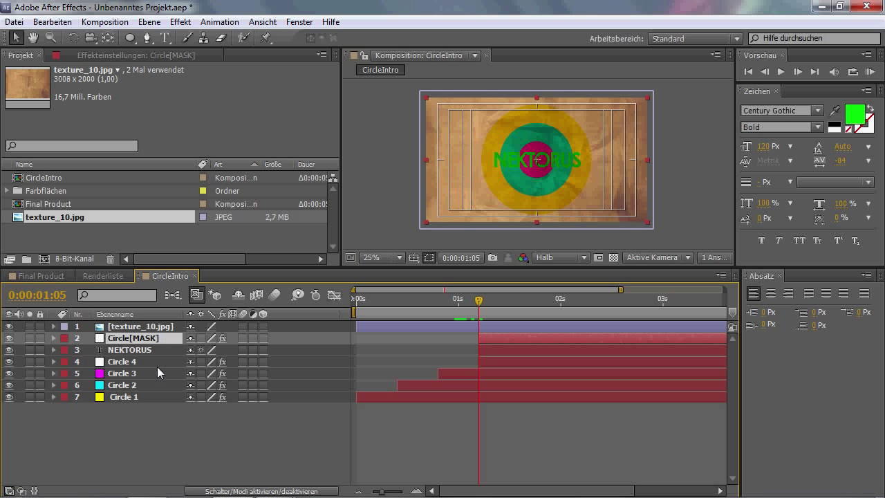
{"action": "left_click", "coordinate": [155, 349]}
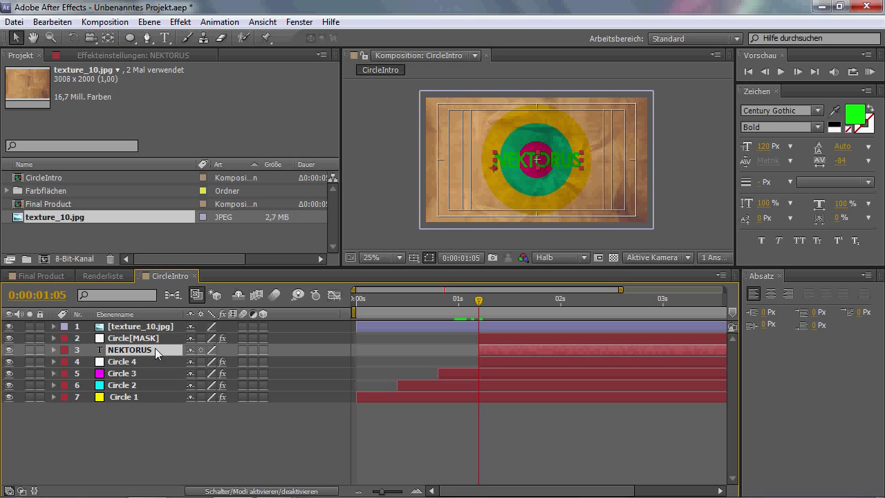
{"action": "right_click", "coordinate": [155, 349]}
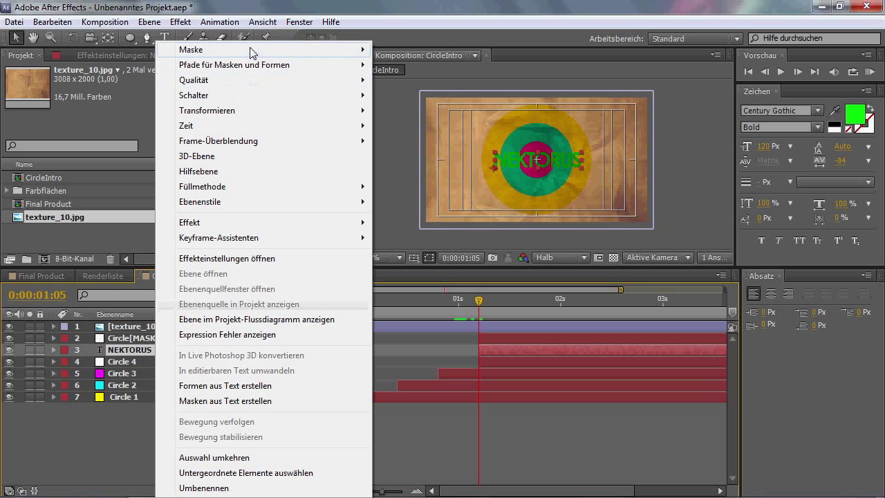
{"action": "mouse_move", "coordinate": [251, 54]}
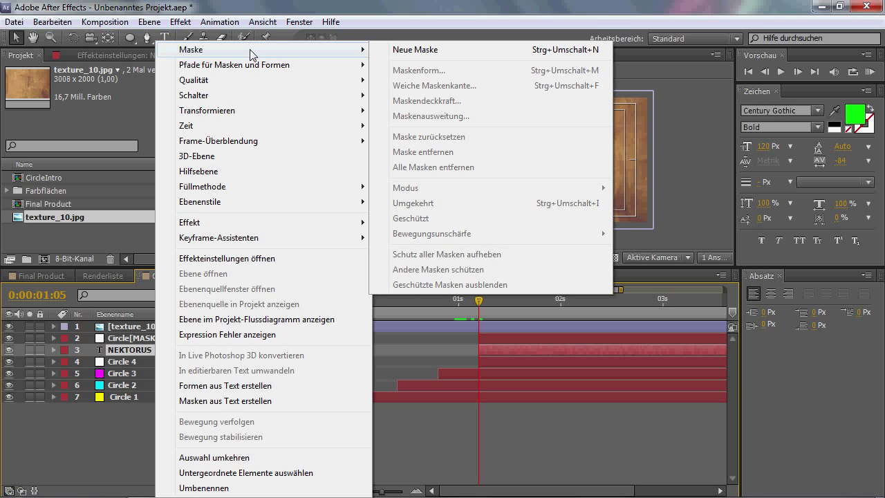
{"action": "mouse_move", "coordinate": [250, 69]}
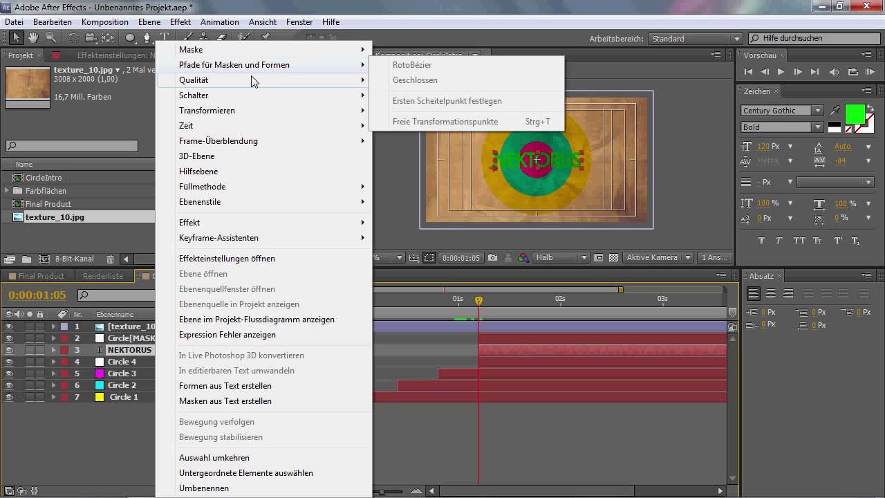
{"action": "left_click", "coordinate": [142, 23]}
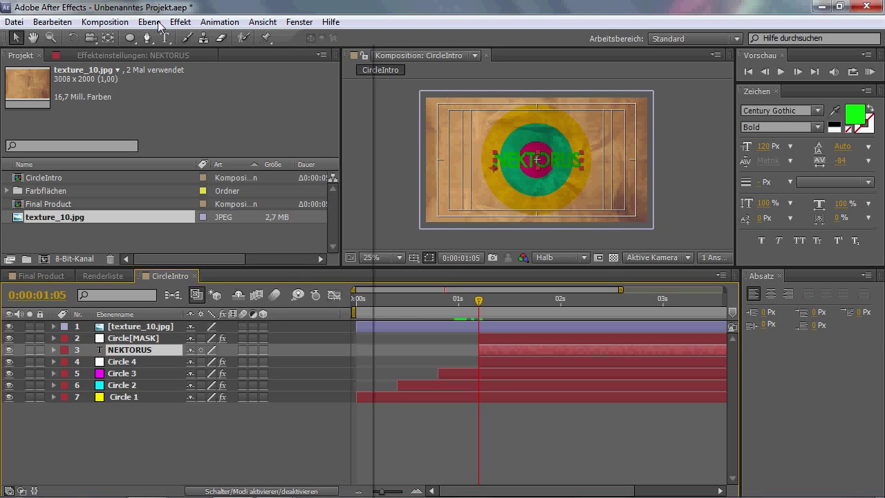
{"action": "left_click", "coordinate": [146, 22]}
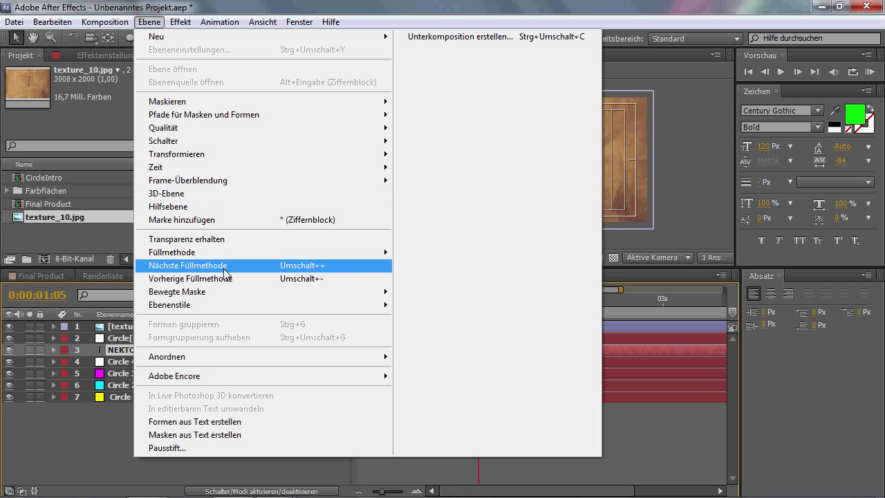
{"action": "mouse_move", "coordinate": [228, 291]}
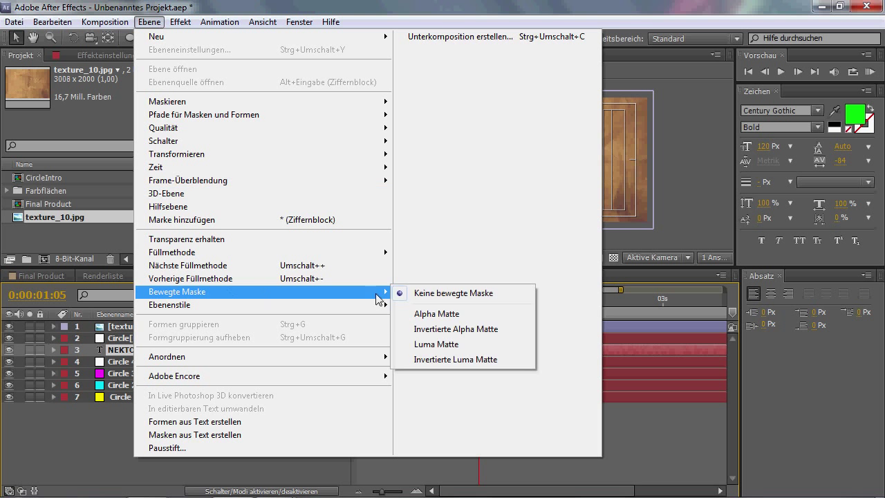
{"action": "left_click", "coordinate": [458, 315]}
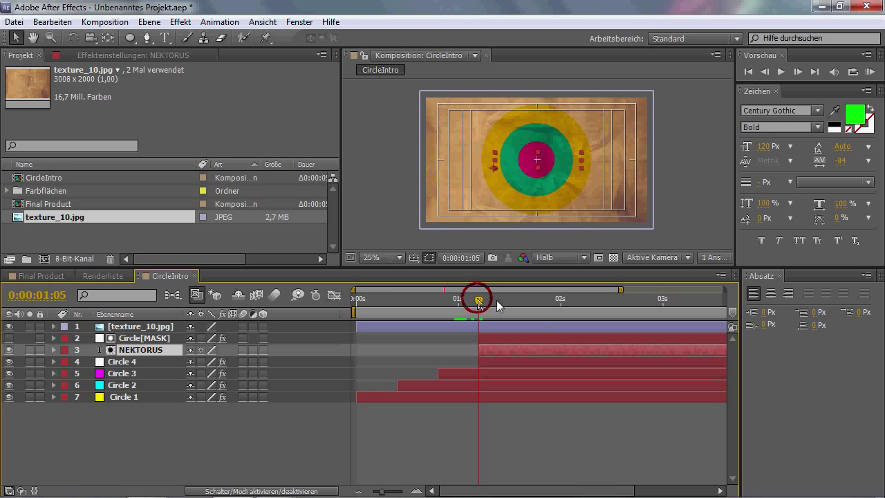
{"action": "left_click_drag", "start_coordinate": [480, 298], "coordinate": [511, 298]}
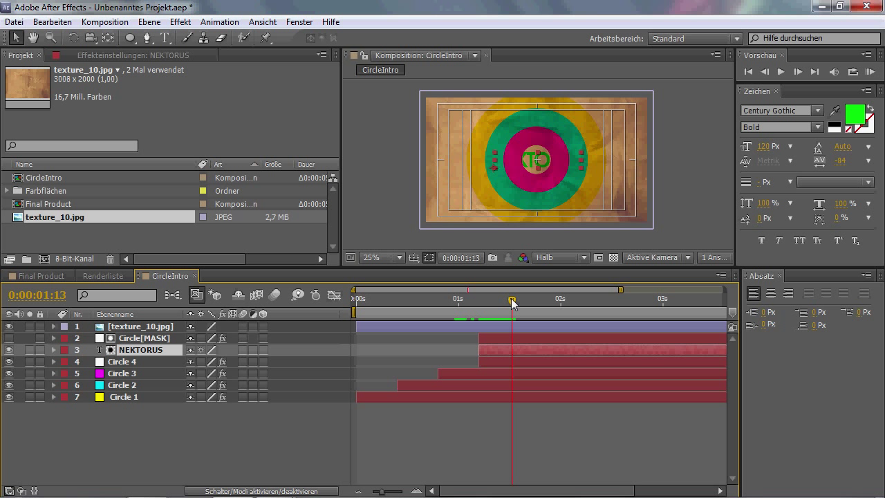
{"action": "mouse_move", "coordinate": [511, 297]}
{"action": "left_mouse_down"}
{"action": "mouse_move", "coordinate": [577, 300]}
{"action": "mouse_move", "coordinate": [539, 307]}
{"action": "mouse_move", "coordinate": [550, 307]}
{"action": "left_mouse_up"}
{"action": "key", "text": "space"}
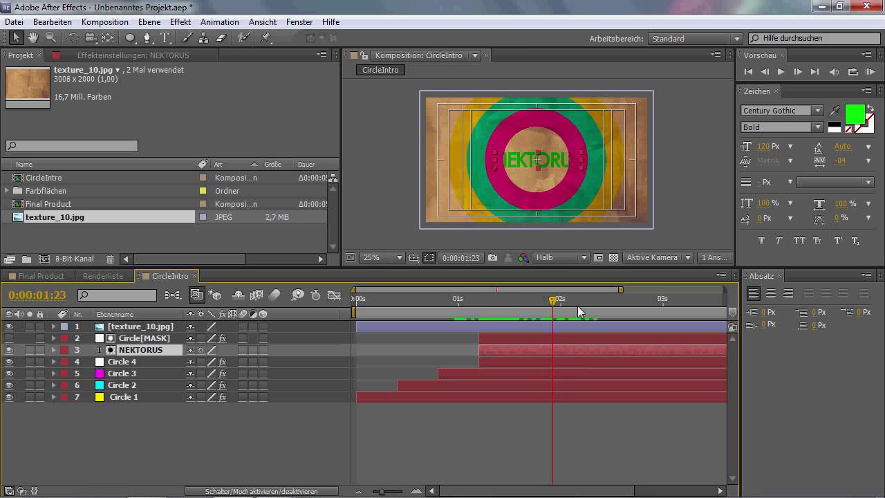
{"action": "mouse_move", "coordinate": [688, 318]}
{"action": "left_mouse_down"}
{"action": "mouse_move", "coordinate": [684, 335]}
{"action": "mouse_move", "coordinate": [636, 338]}
{"action": "mouse_move", "coordinate": [699, 329]}
{"action": "mouse_move", "coordinate": [454, 351]}
{"action": "mouse_move", "coordinate": [589, 350]}
{"action": "mouse_move", "coordinate": [450, 349]}
{"action": "left_mouse_up"}
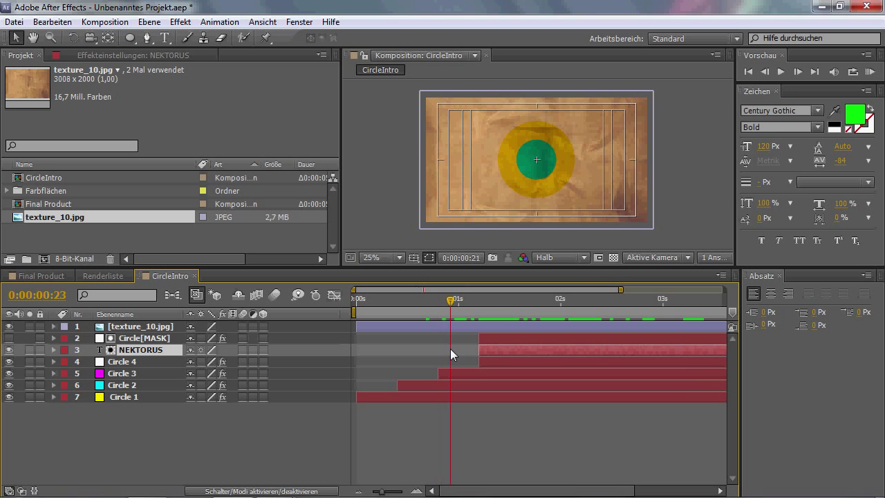
Scrub from 0:00:00:23 to 0:00:01:11, where the yellow, green and pink rings are large, then select Circle 4.
{"action": "left_click", "coordinate": [128, 338]}
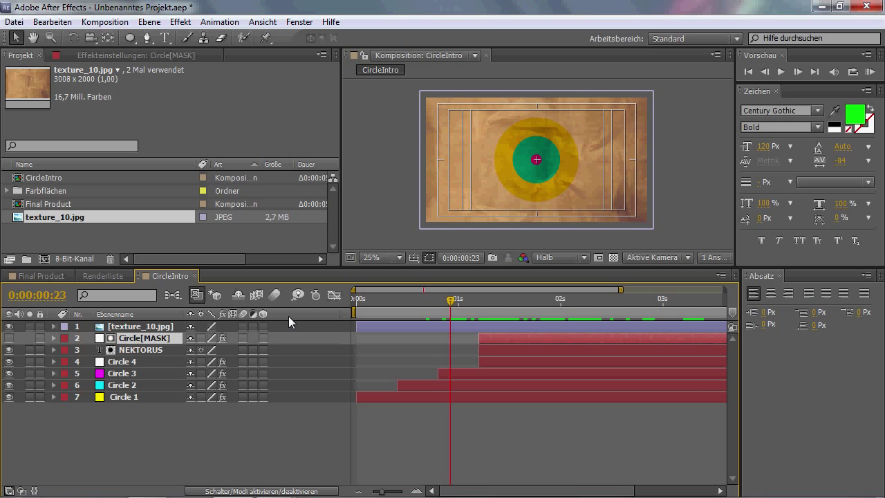
{"action": "left_click", "coordinate": [142, 360]}
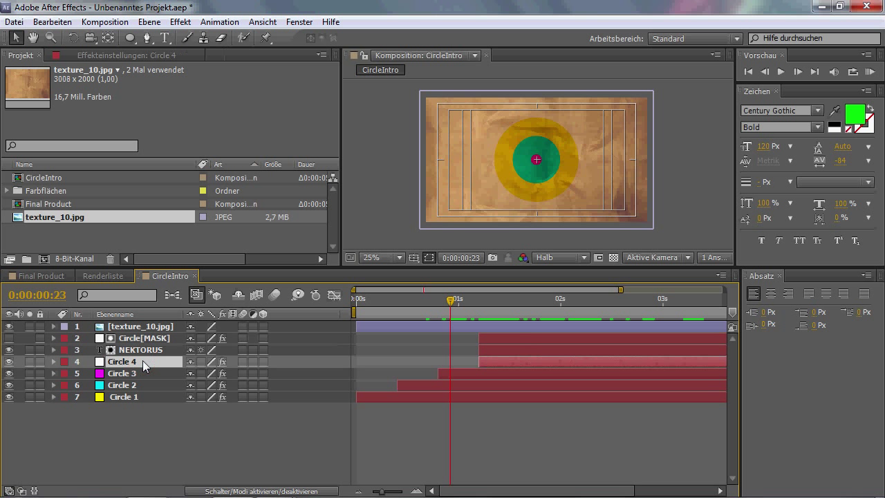
{"action": "left_click", "coordinate": [144, 324]}
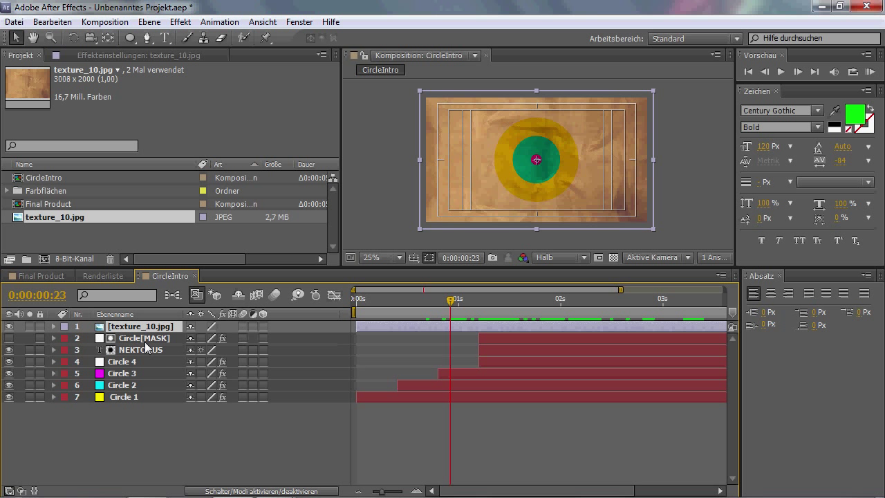
{"action": "left_click", "coordinate": [145, 338]}
{"action": "left_click_drag", "start_coordinate": [451, 299], "coordinate": [502, 299]}
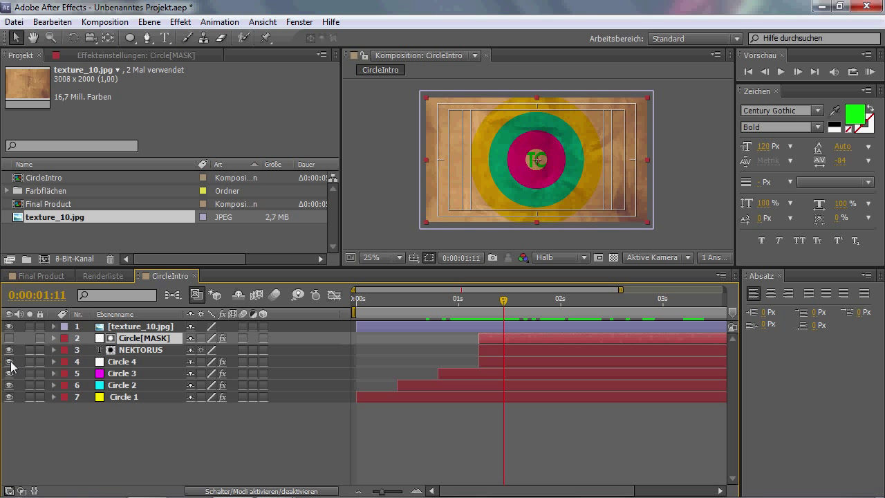
{"action": "left_click", "coordinate": [133, 327]}
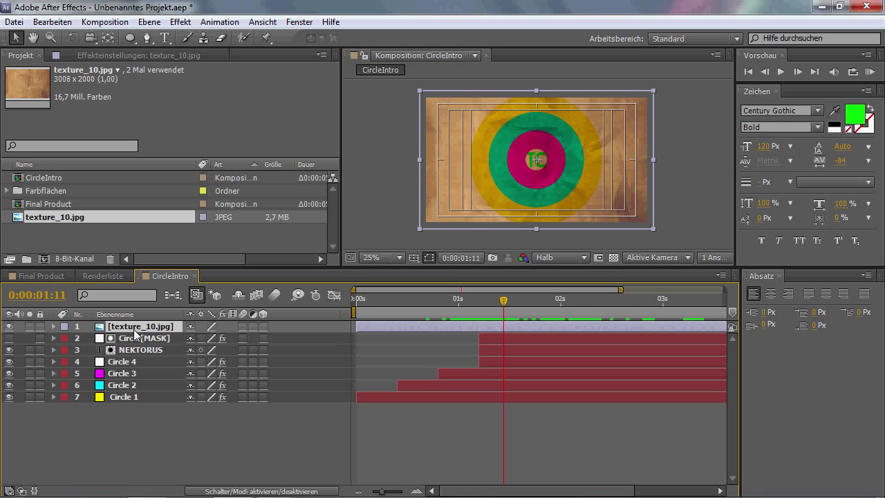
{"action": "left_click", "coordinate": [133, 362]}
Duplicate Circle 4 and move the Circle 5 copy to the top of the layer stack.
{"action": "key", "text": "ctrl+d"}
{"action": "left_click_drag", "start_coordinate": [133, 367], "coordinate": [119, 325]}
{"action": "right_click", "coordinate": [120, 326]}
{"action": "key", "text": "Escape"}
Rename the Circle 5 layer to Circle[BLACKOUT].
{"action": "left_click", "coordinate": [177, 480]}
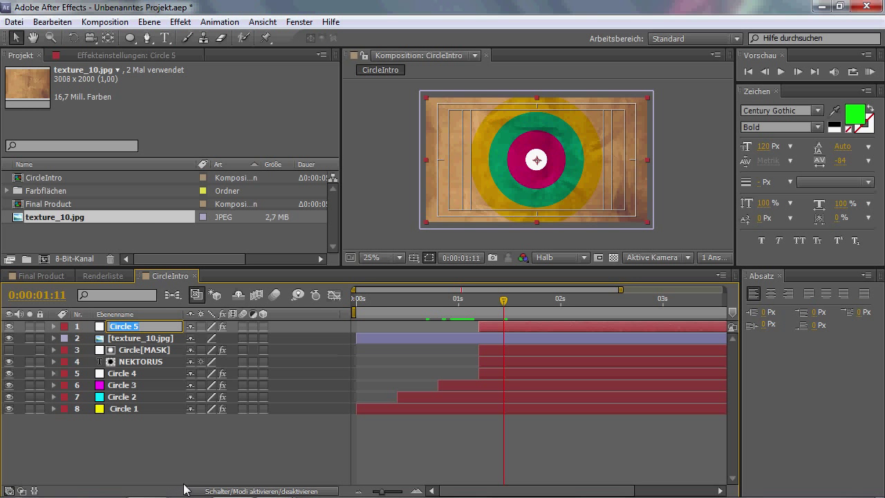
{"action": "type", "text": "Circle[FADE"}
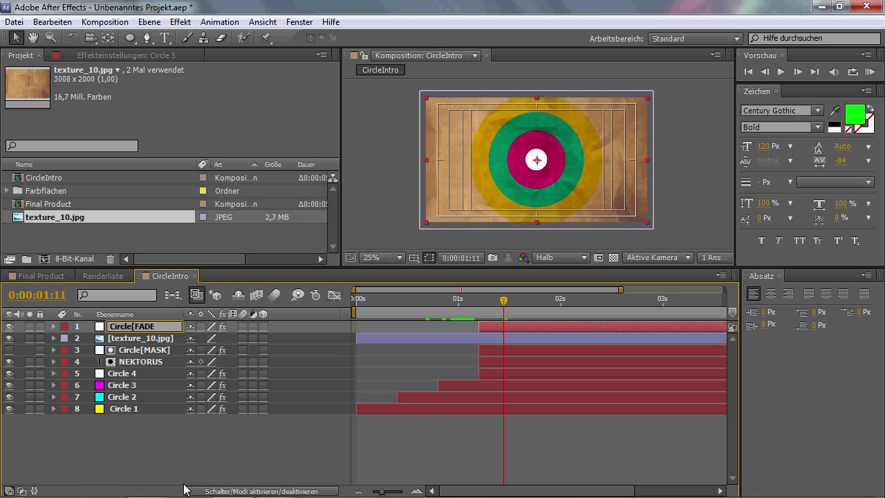
{"action": "key", "text": "BackSpace"}
{"action": "key", "text": "BackSpace"}
{"action": "key", "text": "BackSpace"}
{"action": "type", "text": "BLACKOUT]"}
{"action": "key", "text": "Return"}
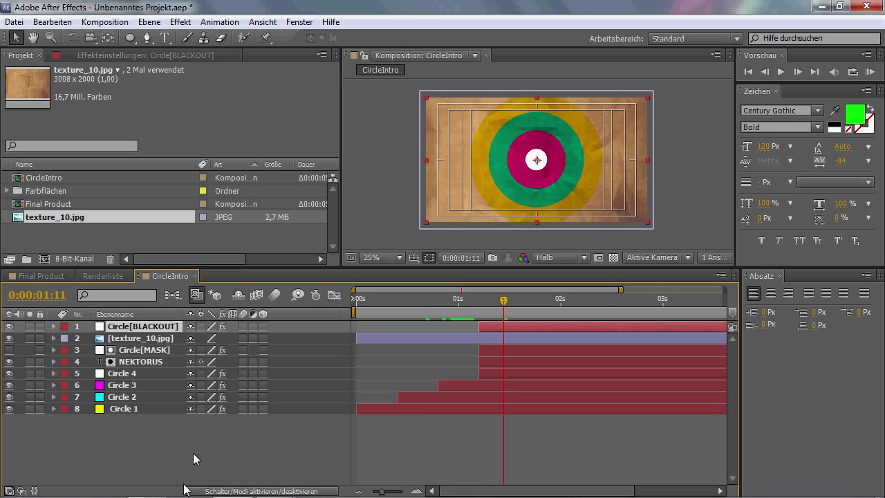
Change the Circle[BLACKOUT] solid colour to near-black #030303 and show its Kreis effect settings.
{"action": "left_click", "coordinate": [147, 22]}
{"action": "left_click", "coordinate": [163, 51]}
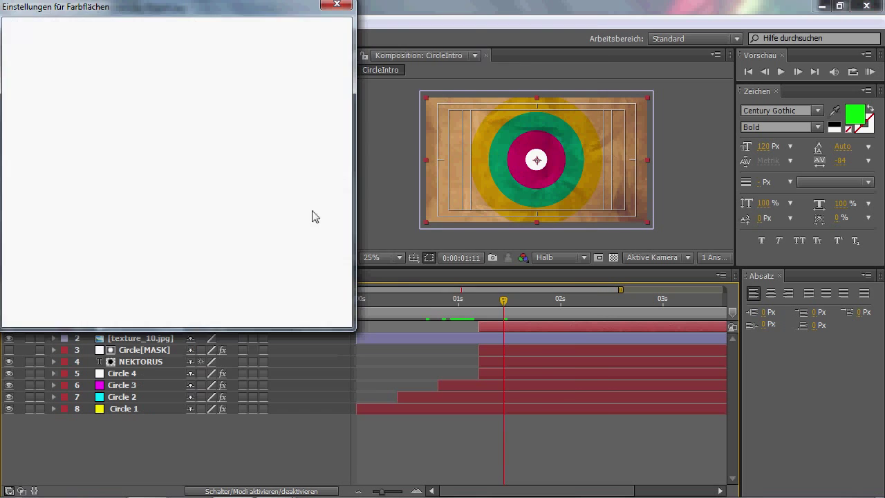
{"action": "left_click", "coordinate": [168, 238]}
{"action": "left_click", "coordinate": [28, 204]}
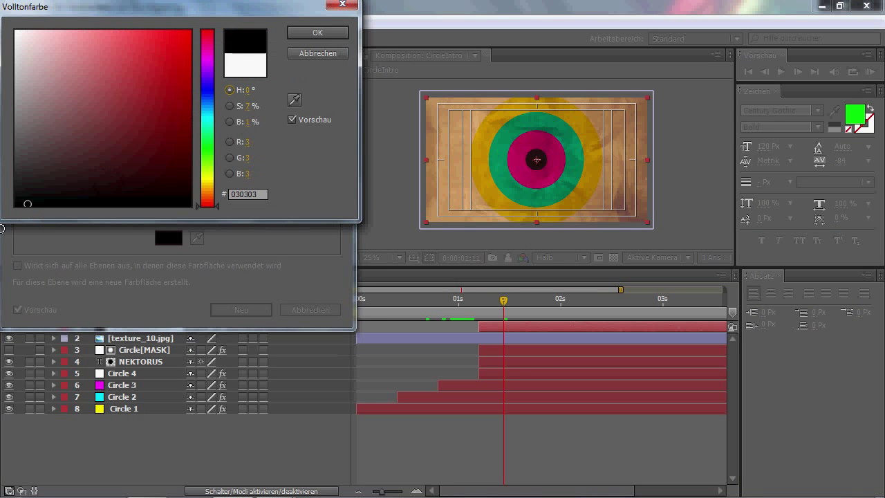
{"action": "left_click", "coordinate": [299, 32]}
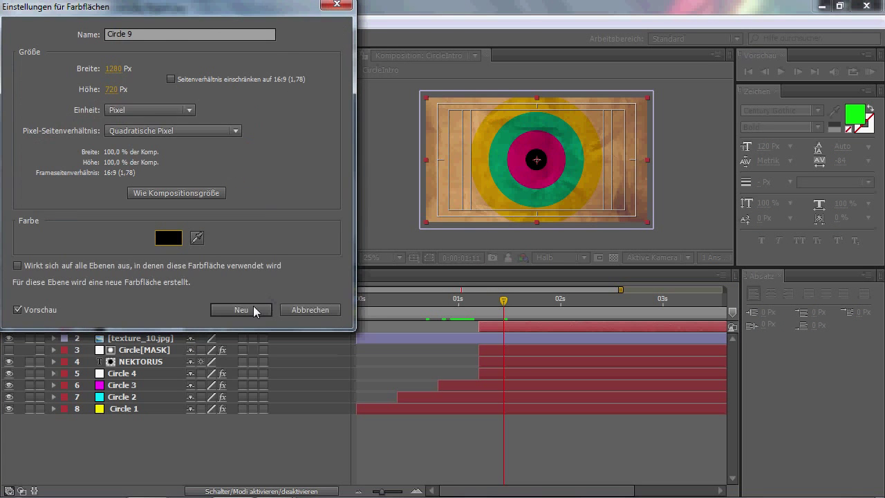
{"action": "left_click", "coordinate": [241, 309]}
{"action": "left_click", "coordinate": [139, 55]}
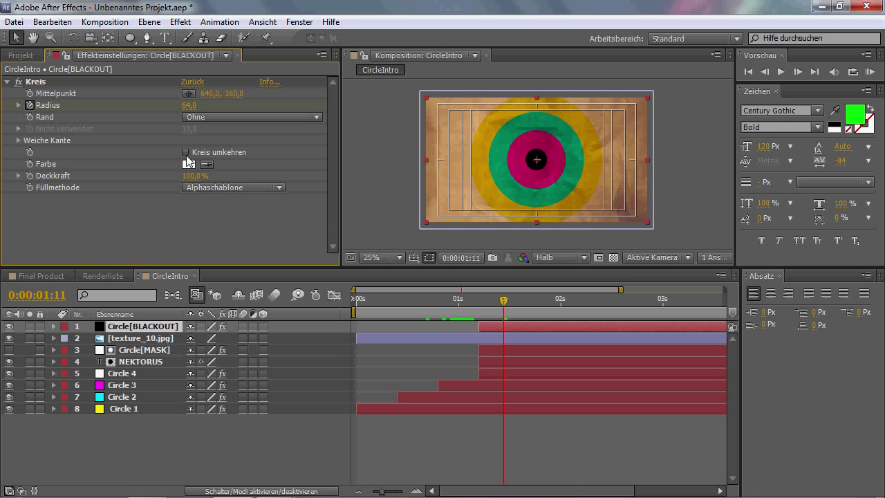
Enable Kreis umkehren on Circle[BLACKOUT], show the full timeline and go to the last frame, 0:00:04:24.
{"action": "left_click", "coordinate": [185, 152]}
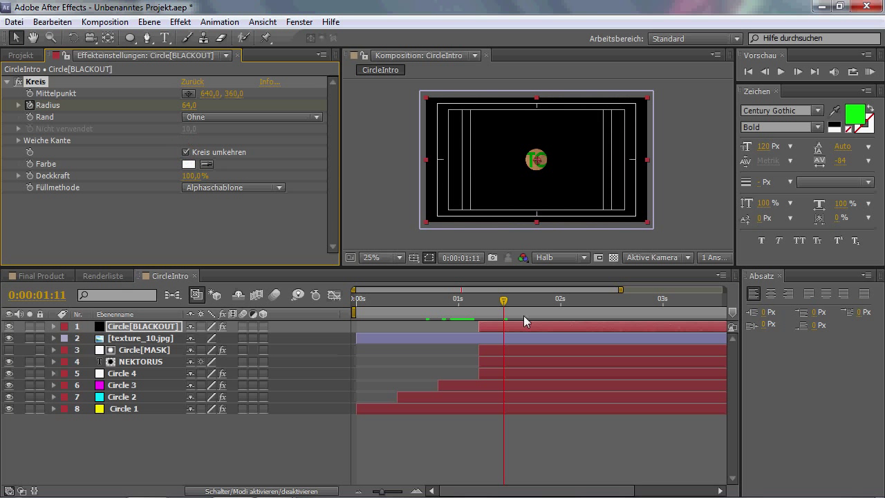
{"action": "left_click_drag", "start_coordinate": [503, 304], "coordinate": [521, 321]}
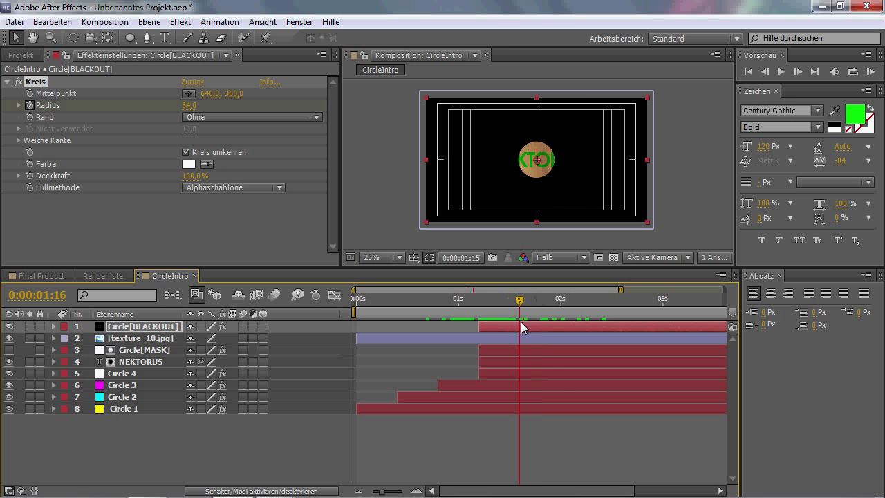
{"action": "left_click", "coordinate": [54, 326]}
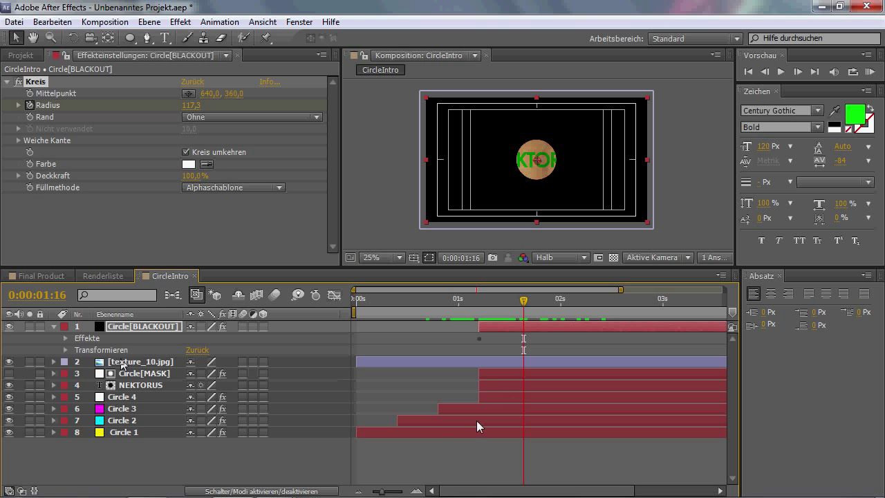
{"action": "left_click", "coordinate": [377, 491]}
{"action": "left_click_drag", "start_coordinate": [476, 300], "coordinate": [708, 356]}
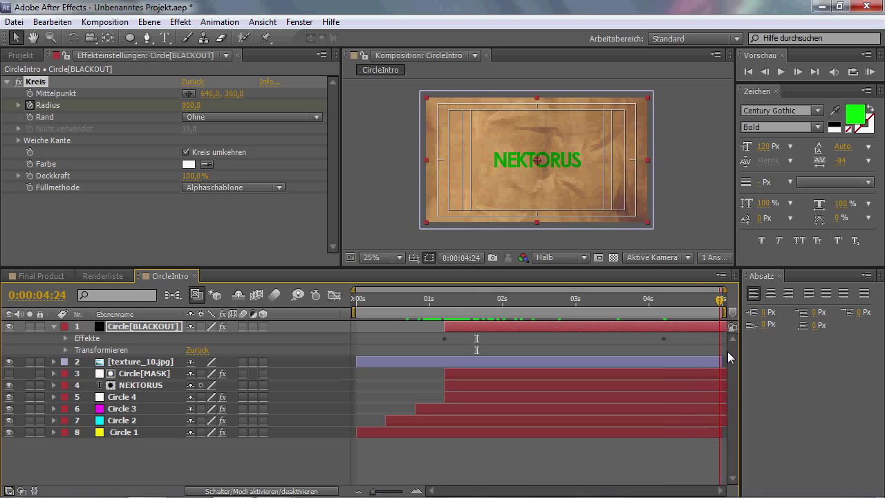
{"action": "left_click", "coordinate": [720, 300]}
Copy the starting zero Radius keyframe of the Kreis effect and paste it at 0:00:04:24.
{"action": "left_click", "coordinate": [65, 337]}
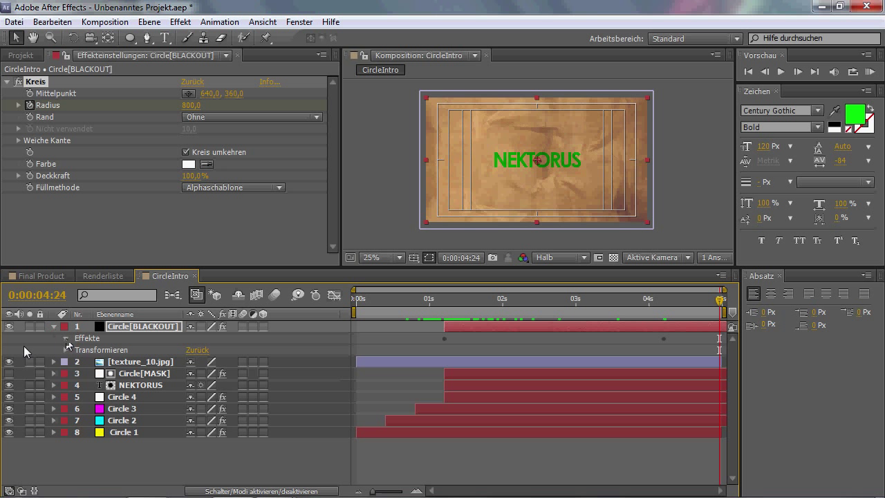
{"action": "left_click", "coordinate": [77, 349]}
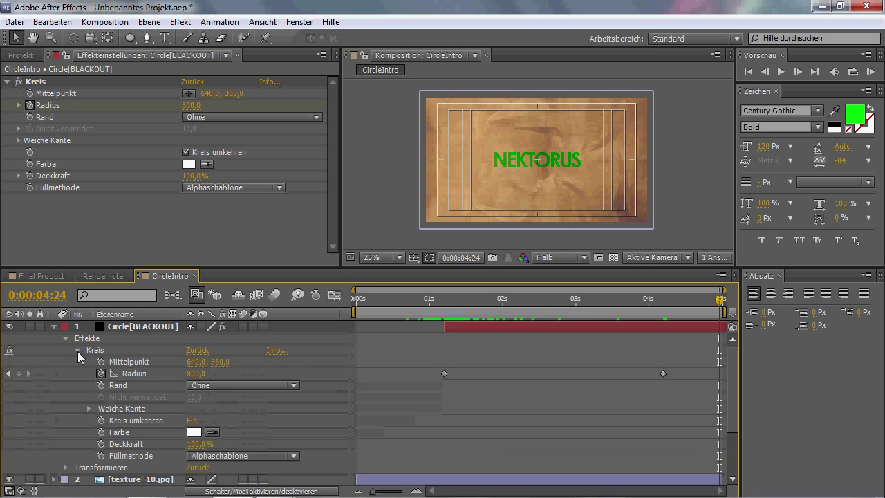
{"action": "left_click", "coordinate": [443, 373]}
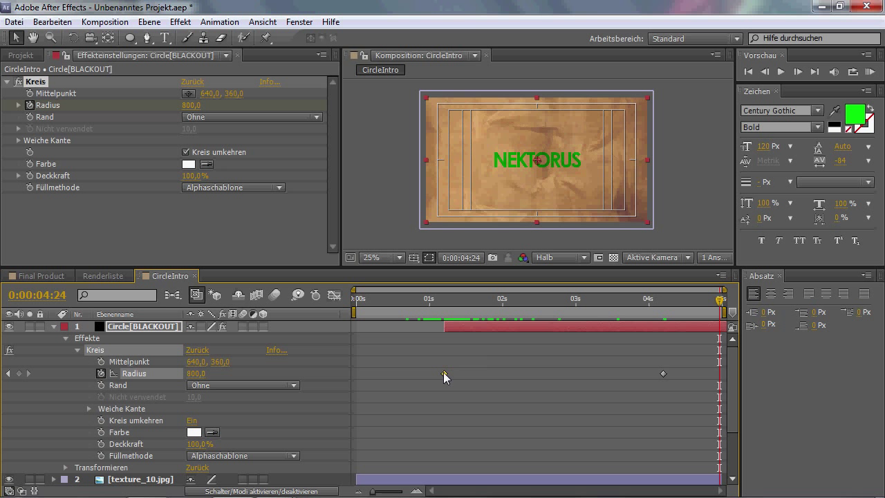
{"action": "left_click_drag", "start_coordinate": [443, 299], "coordinate": [727, 309]}
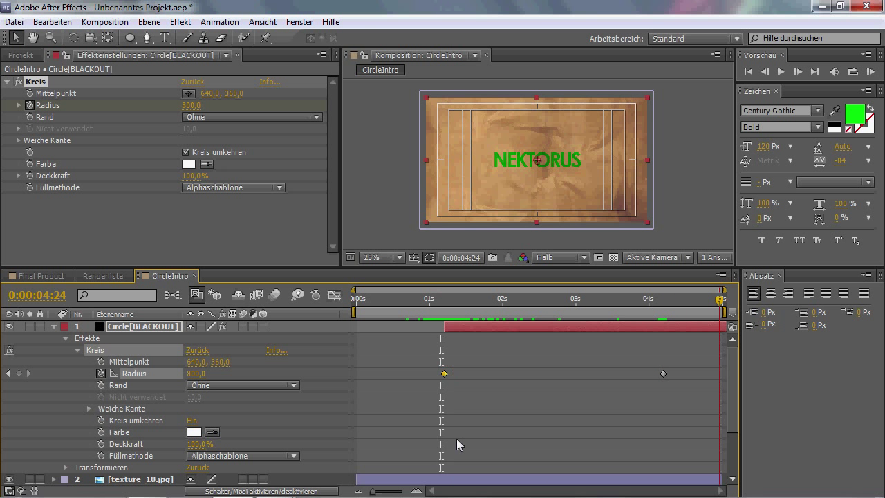
{"action": "left_click", "coordinate": [444, 374]}
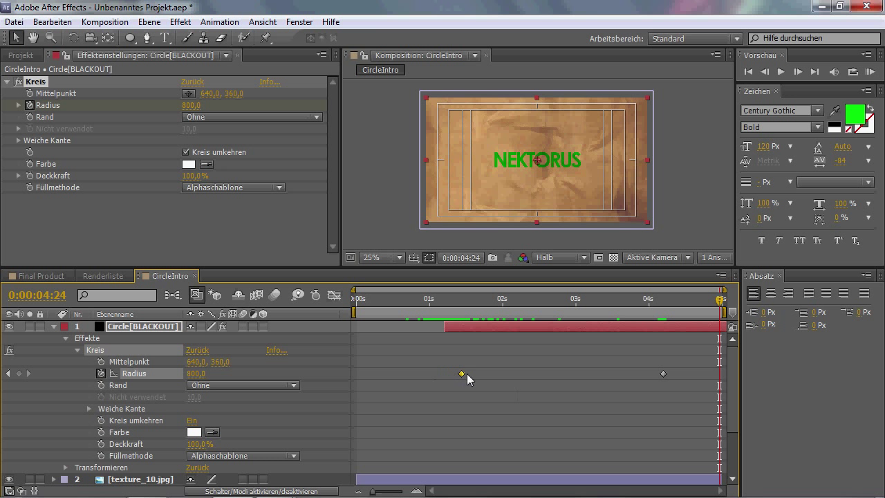
{"action": "key", "text": "ctrl+v"}
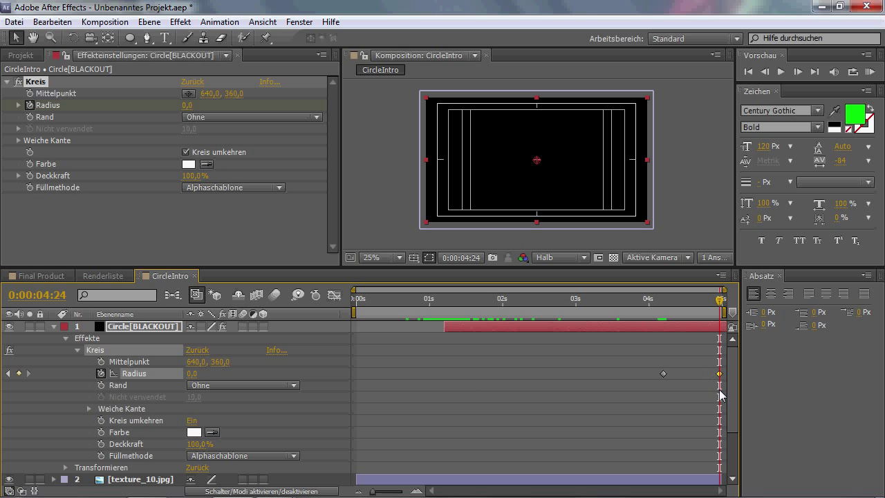
Scrub back to around 3 seconds to check the black closing over NEKTORUS.
{"action": "left_click_drag", "start_coordinate": [719, 298], "coordinate": [593, 304]}
{"action": "left_click_drag", "start_coordinate": [539, 320], "coordinate": [724, 328]}
{"action": "left_click", "coordinate": [54, 327]}
Collapse Circle[BLACKOUT], return to 0:00:00:00 and run a RAM Preview of CircleIntro.
{"action": "left_click", "coordinate": [54, 327]}
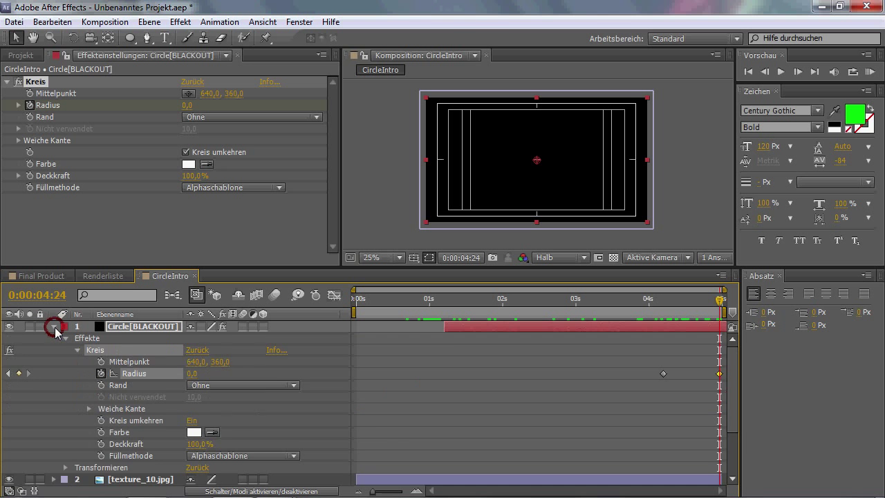
{"action": "left_click", "coordinate": [55, 326]}
{"action": "left_click", "coordinate": [165, 449]}
{"action": "left_click", "coordinate": [19, 55]}
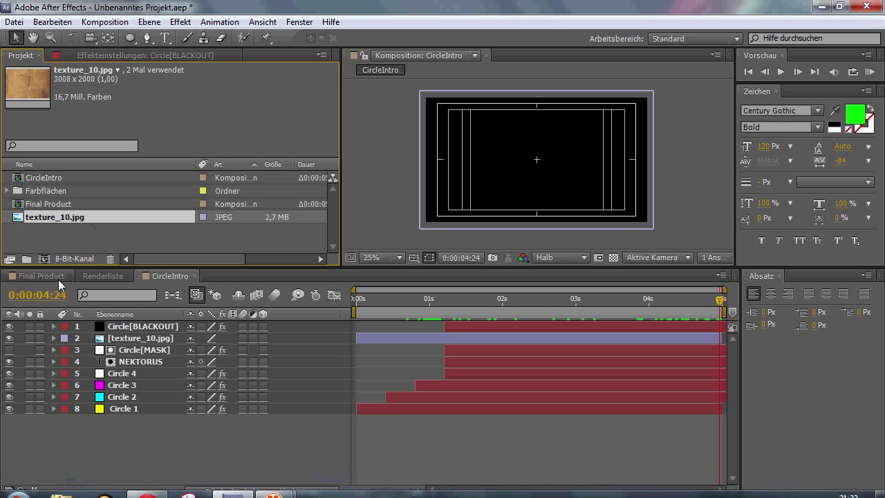
{"action": "left_click", "coordinate": [362, 297]}
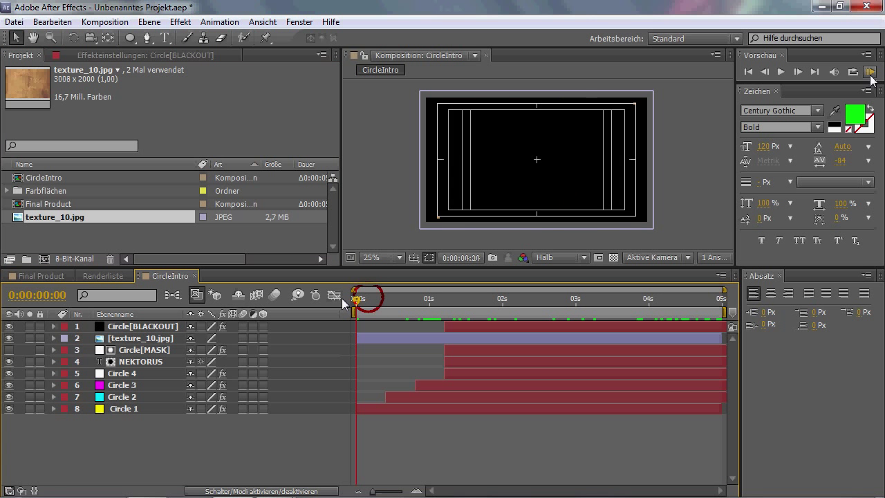
{"action": "left_click", "coordinate": [870, 76]}
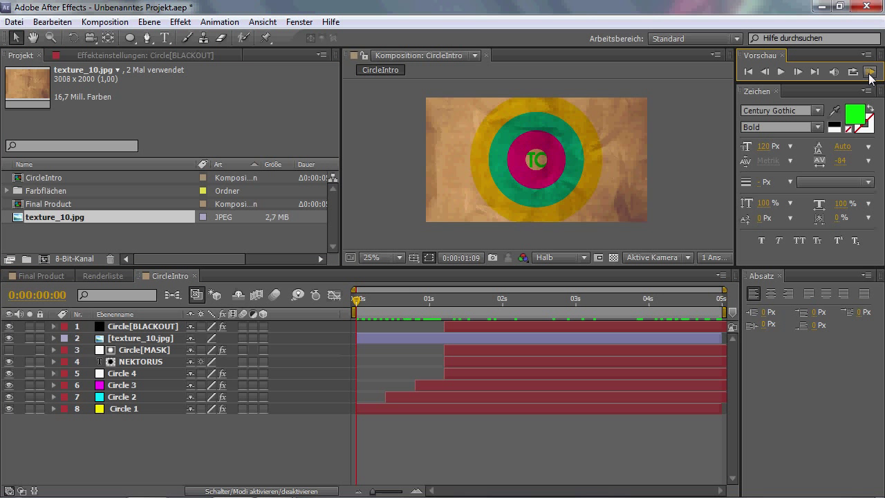